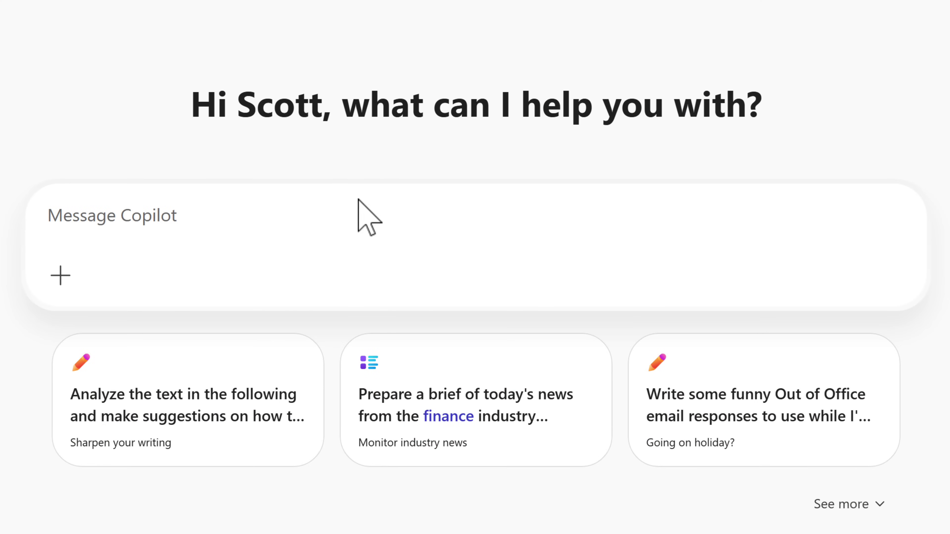
# Use the finance news brief suggestion, then pin Word, Excel and Outlook from the Apps page
pyautogui.click(417, 360)
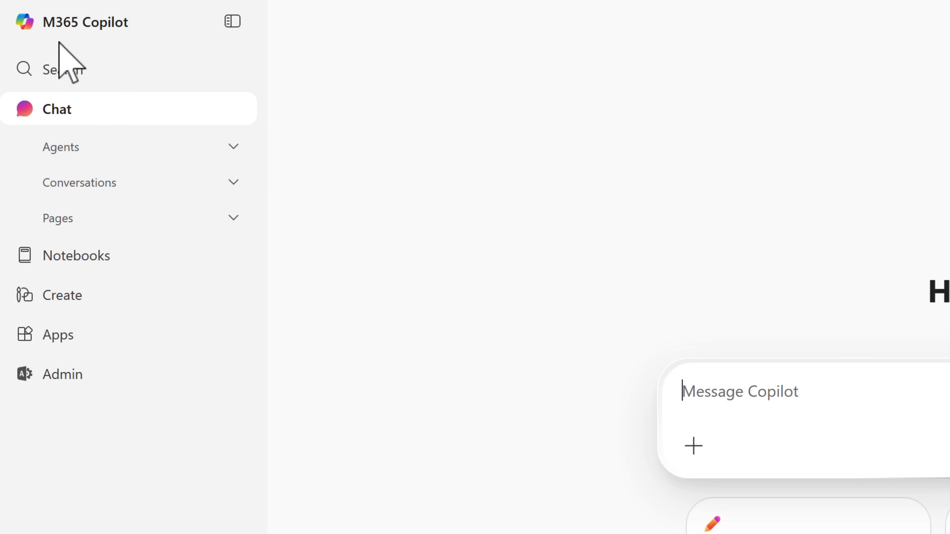
pyautogui.click(74, 348)
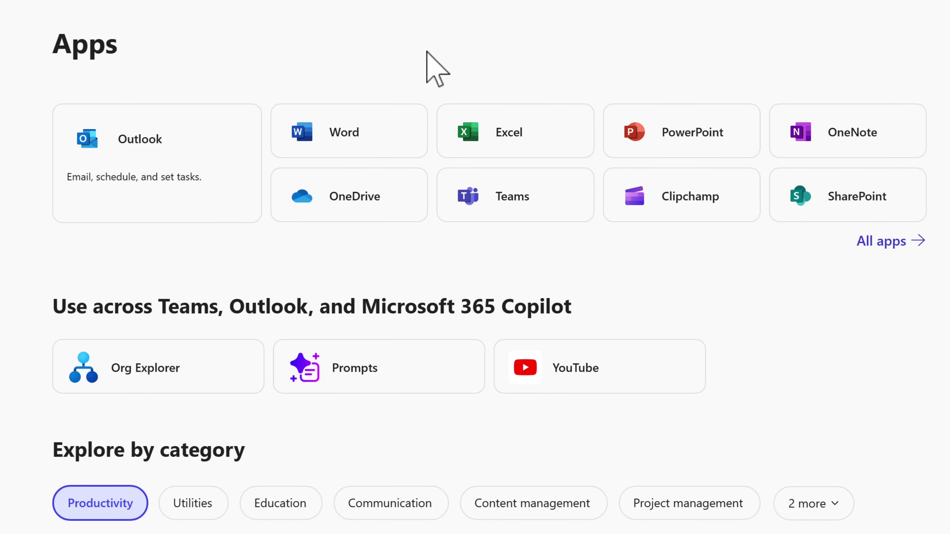
pyautogui.click(392, 131)
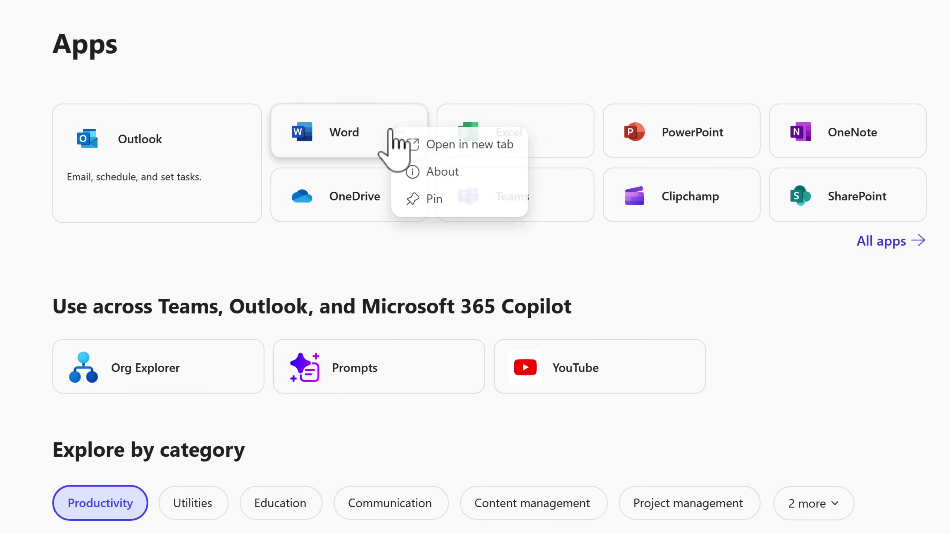
pyautogui.click(443, 199)
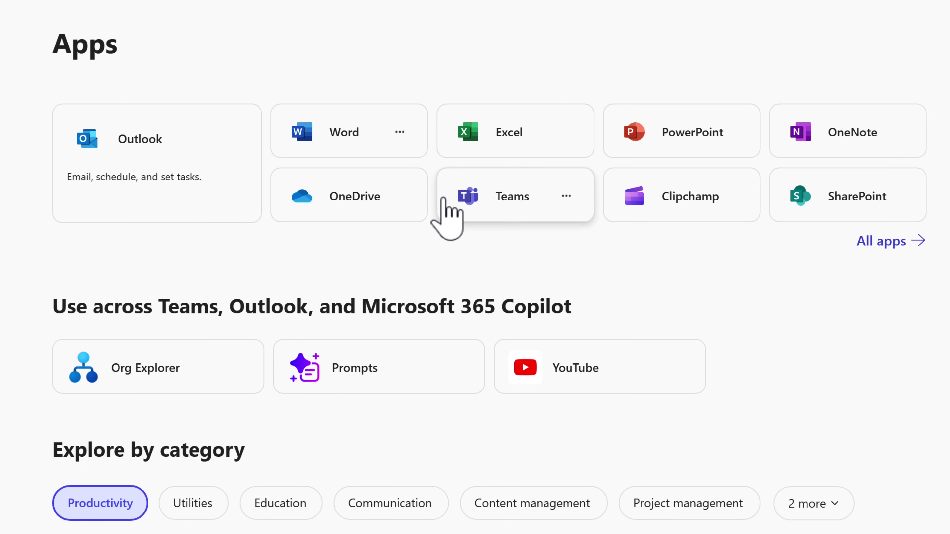
pyautogui.click(565, 133)
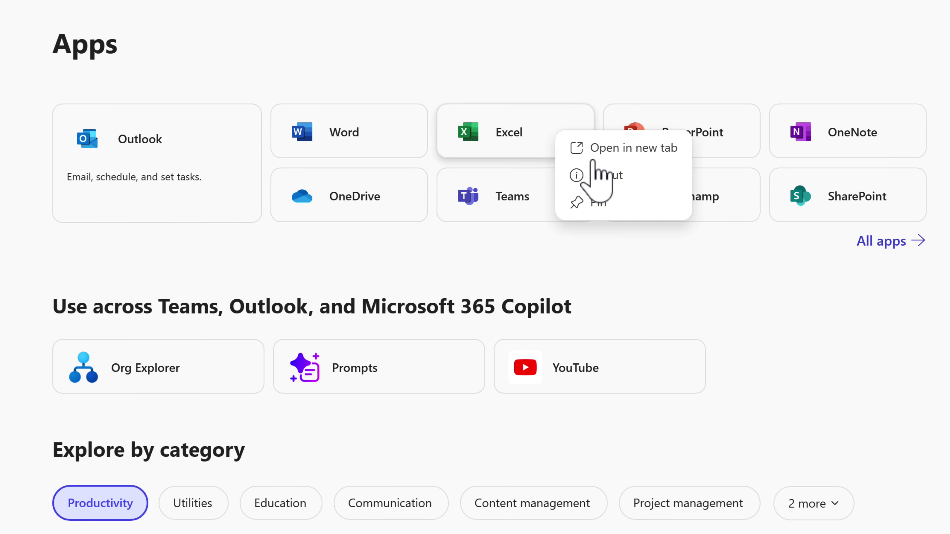
pyautogui.click(617, 205)
pyautogui.click(187, 129)
pyautogui.click(270, 201)
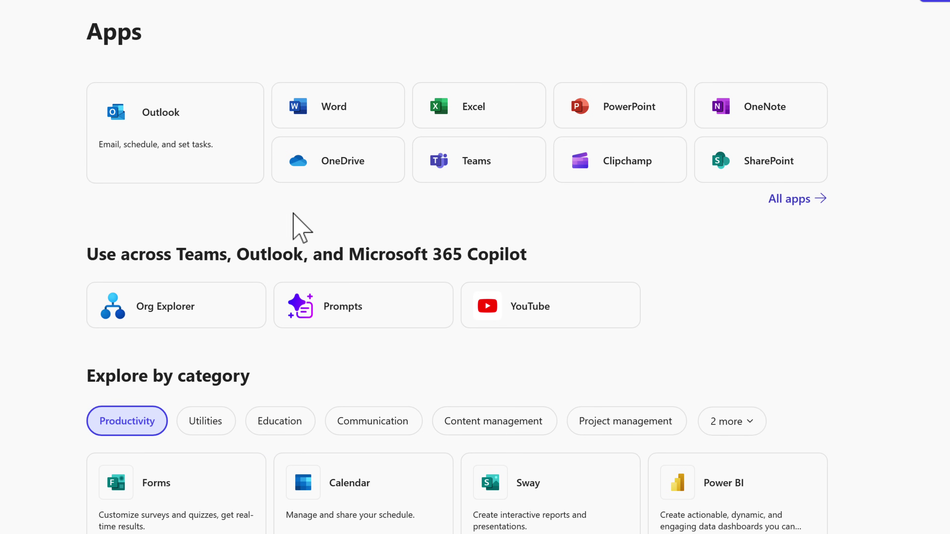
pyautogui.click(935, 0)
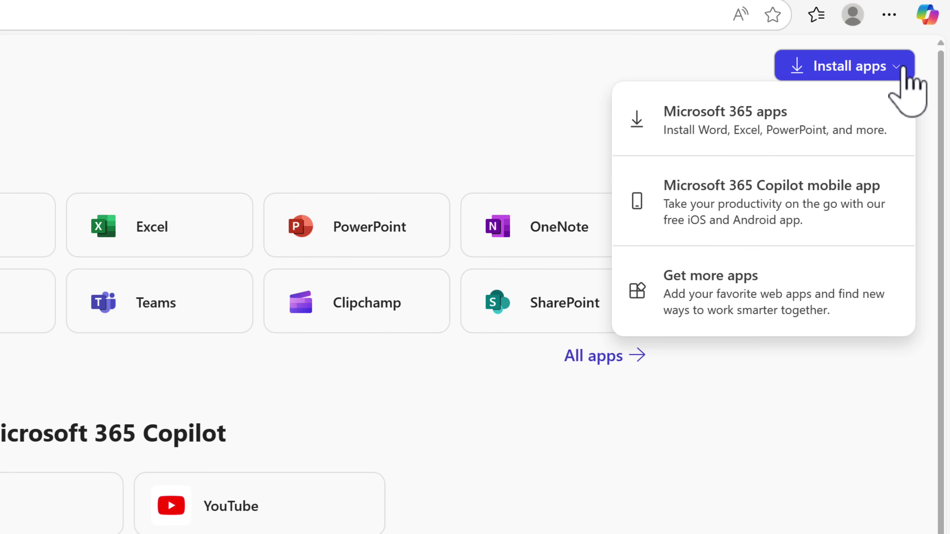
pyautogui.click(410, 116)
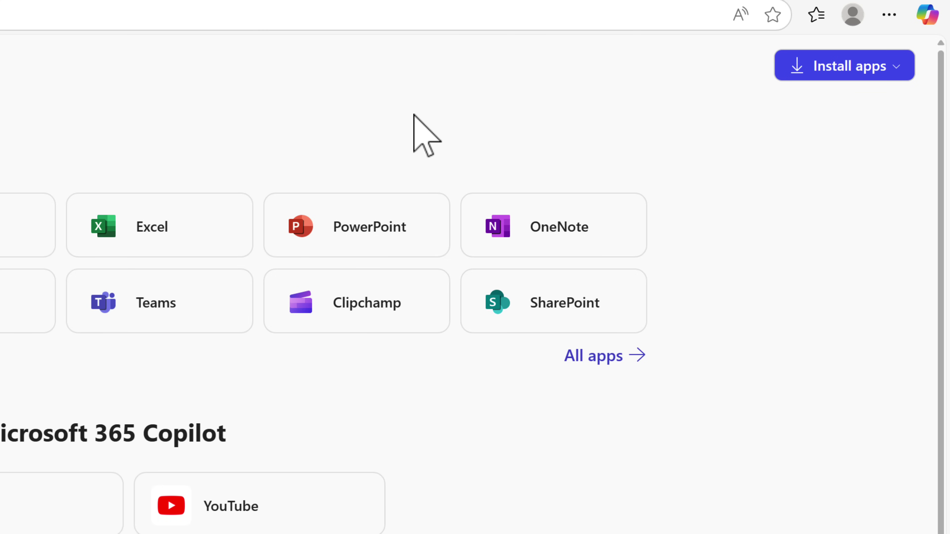
pyautogui.scroll(-5, 413, 114)
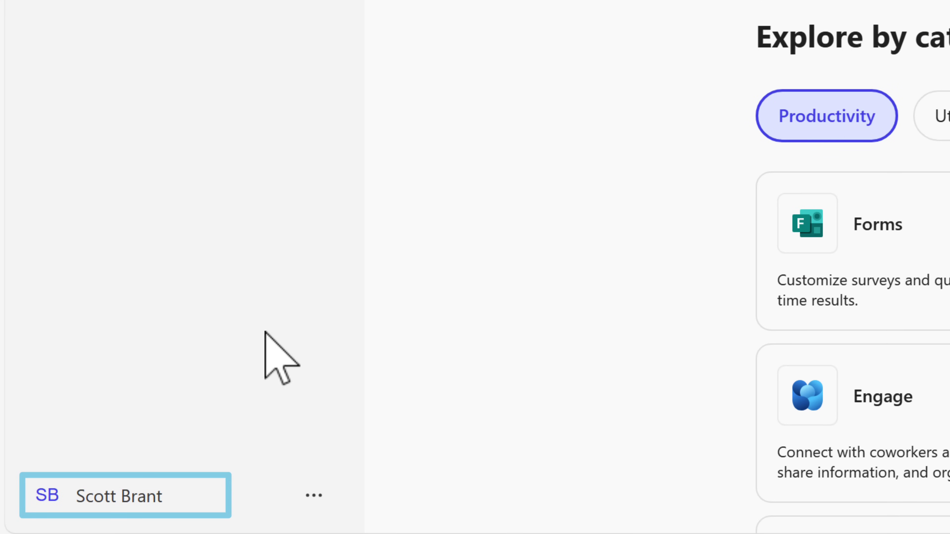
pyautogui.click(137, 500)
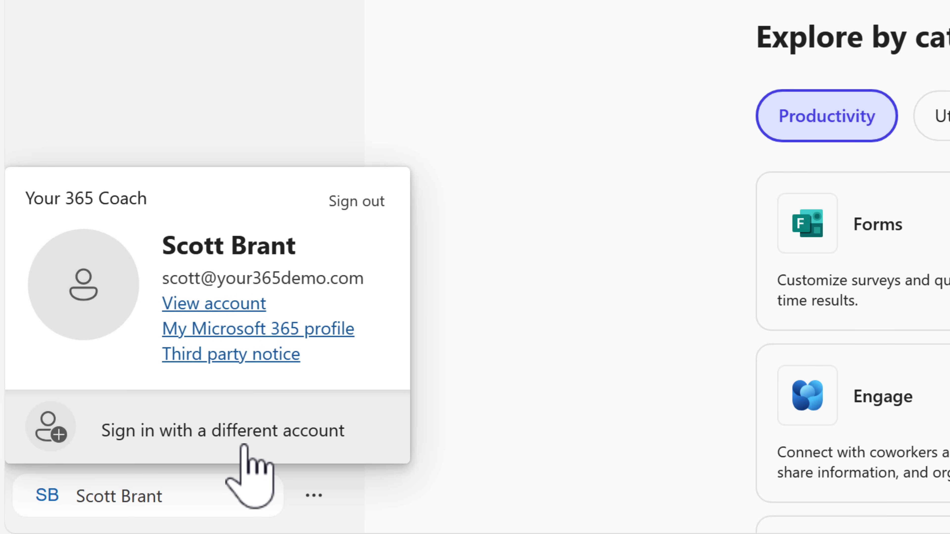
pyautogui.click(317, 499)
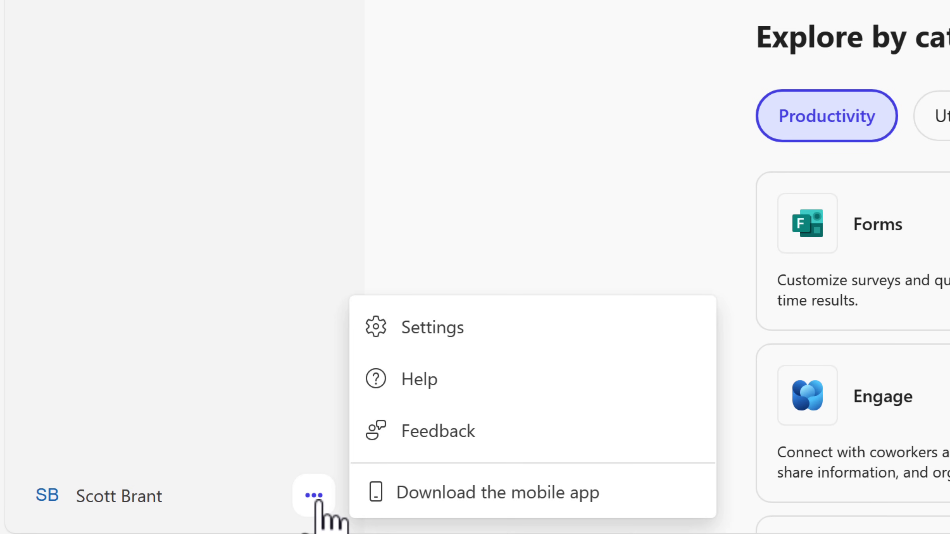
pyautogui.click(484, 333)
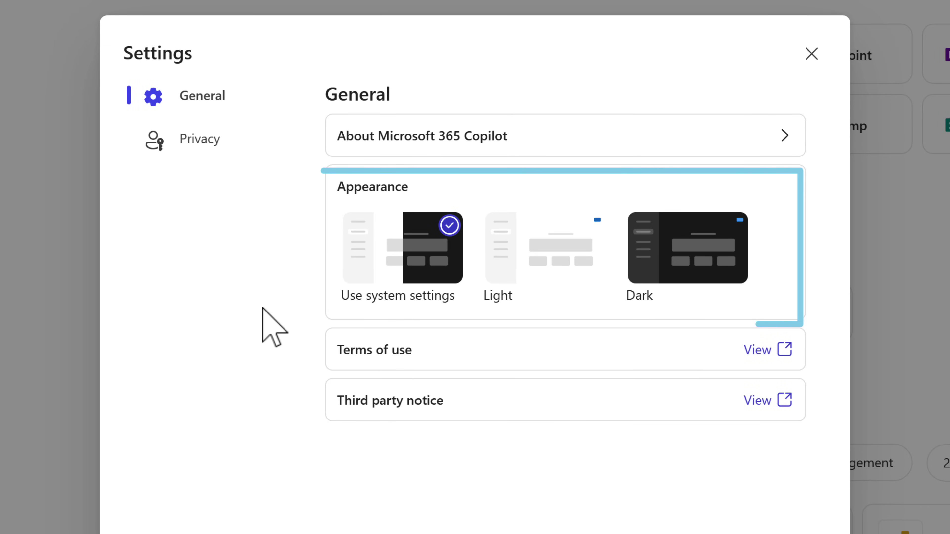
pyautogui.click(709, 243)
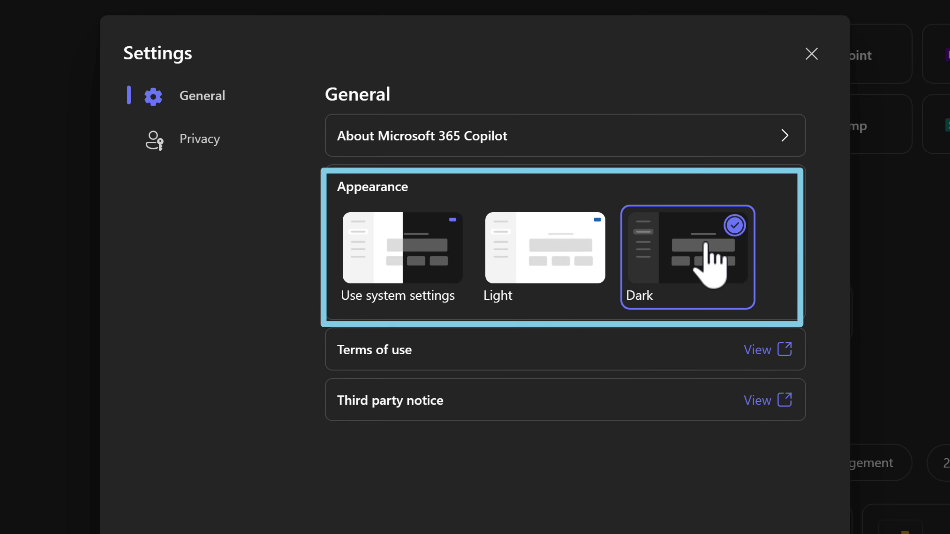
pyautogui.click(536, 250)
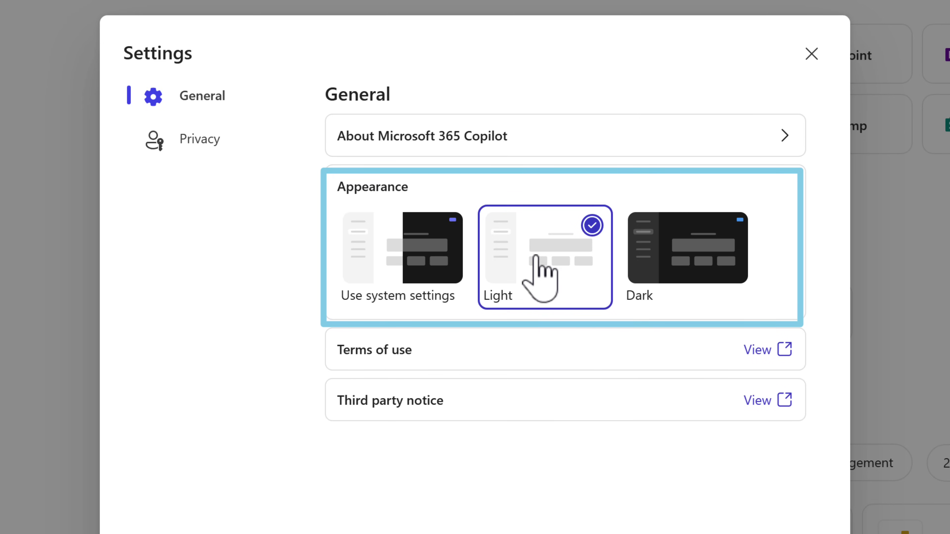
pyautogui.click(367, 263)
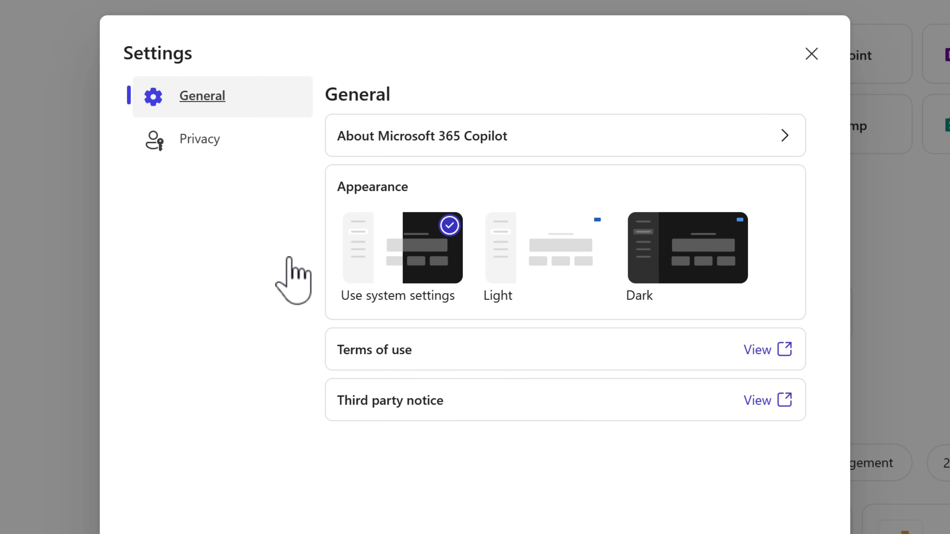
pyautogui.click(811, 55)
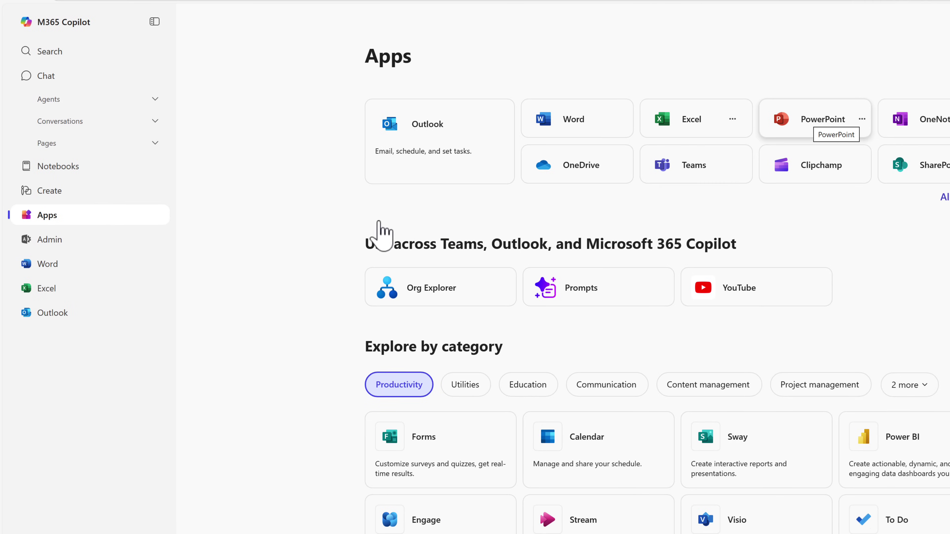
# From Search, open a colleague's people profile and review their contact details, shared files and messages
pyautogui.click(74, 54)
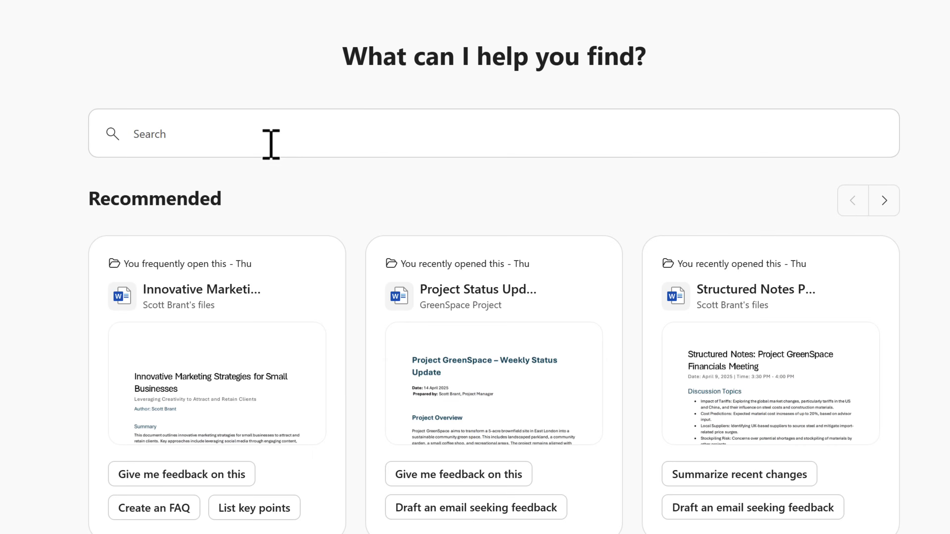
pyautogui.click(271, 144)
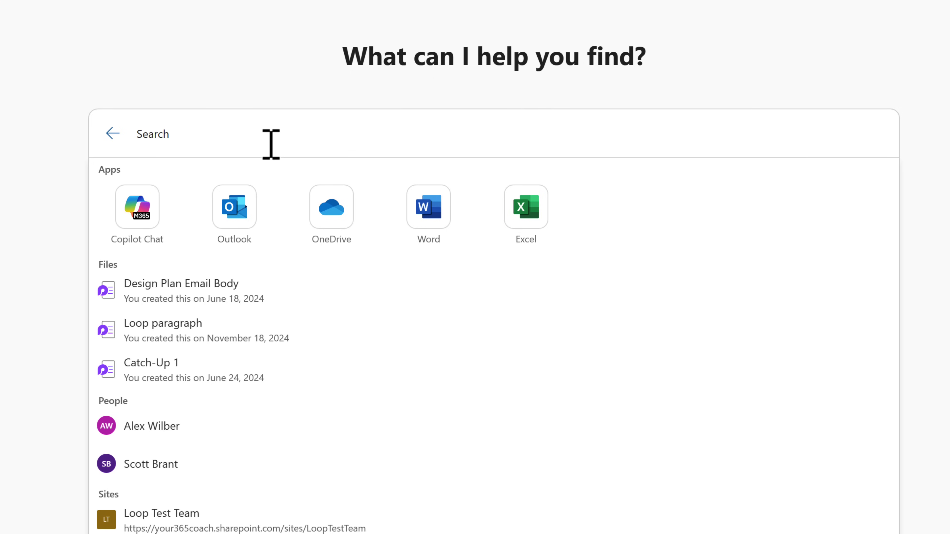
pyautogui.click(162, 430)
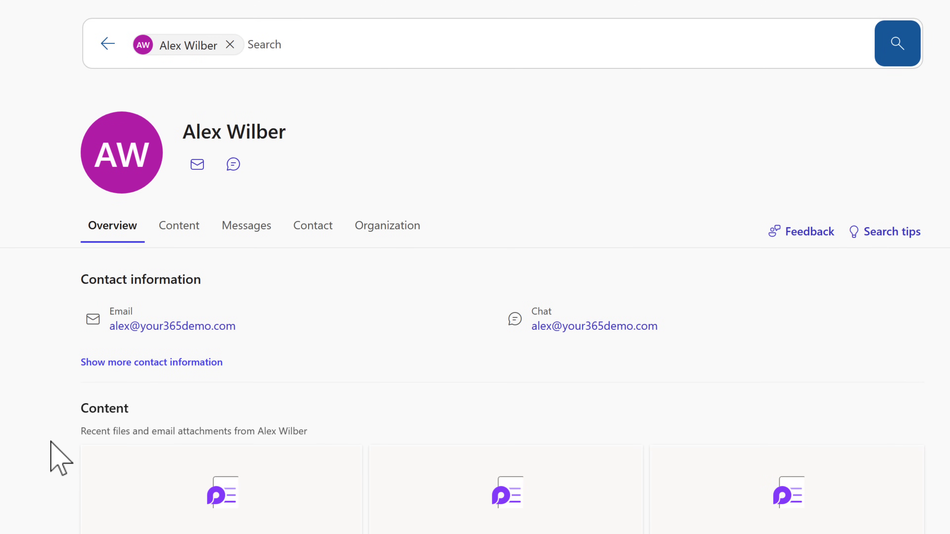
pyautogui.scroll(-7, 62, 461)
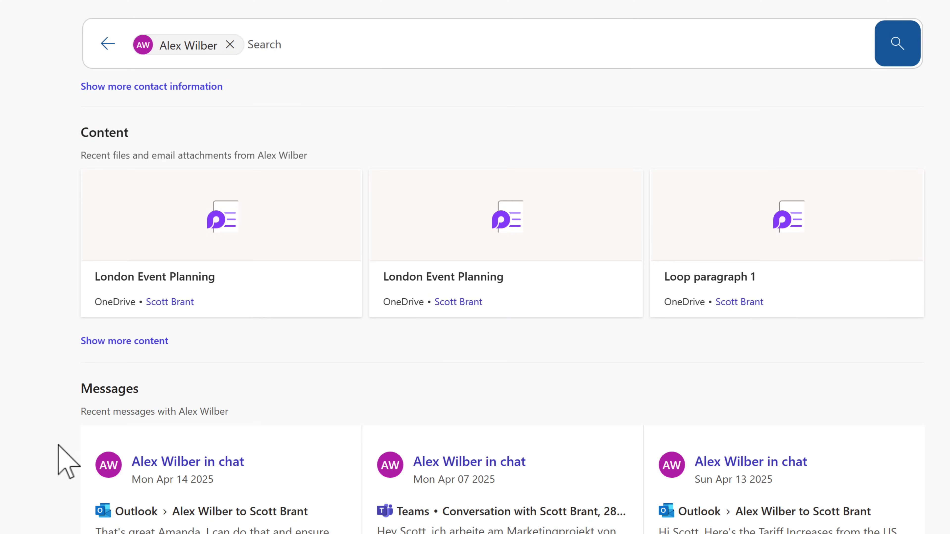
pyautogui.scroll(-2, 59, 445)
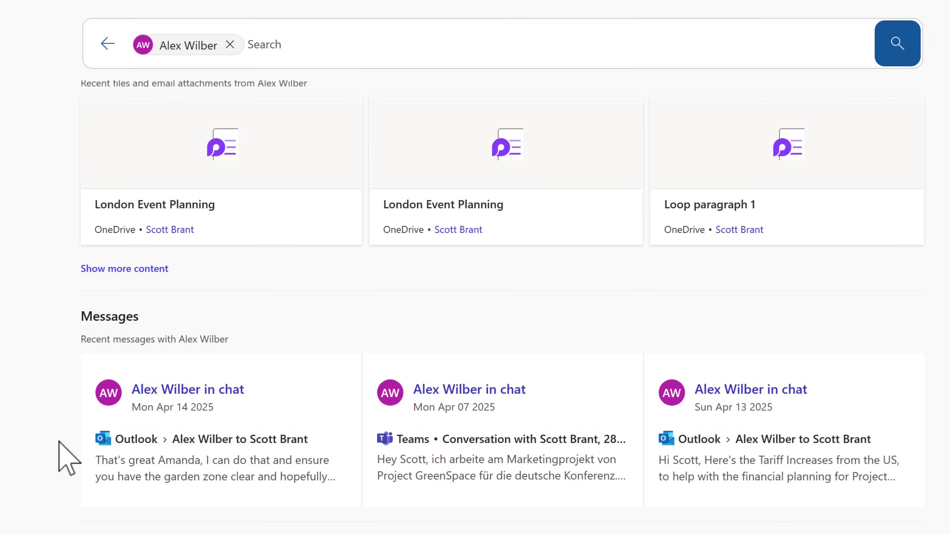
pyautogui.scroll(9, 64, 442)
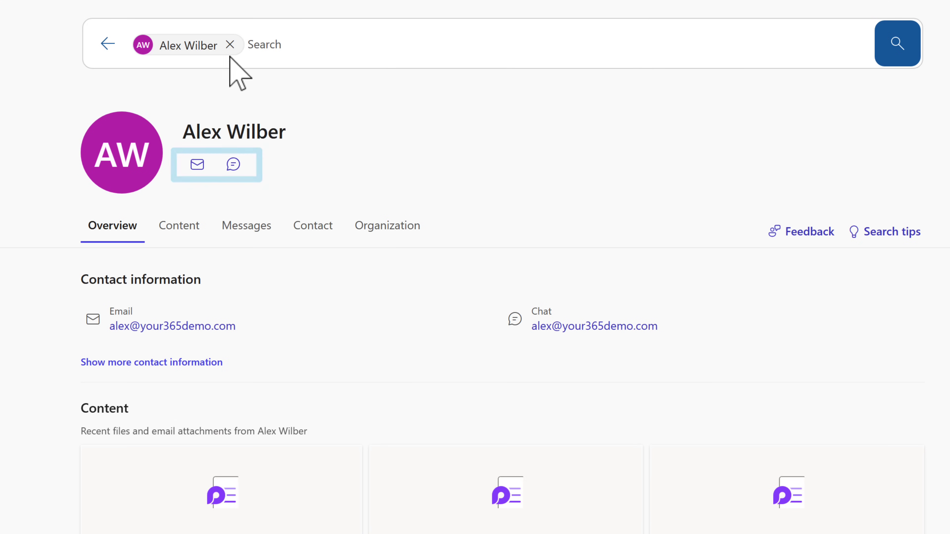
# Clear the person filter and search for 'Project GreenSpace'
pyautogui.click(231, 45)
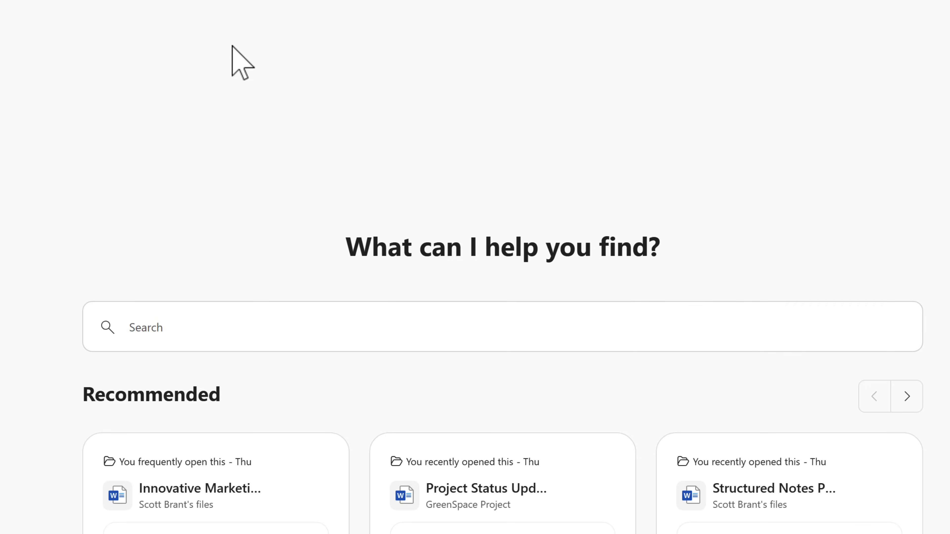
pyautogui.click(180, 341)
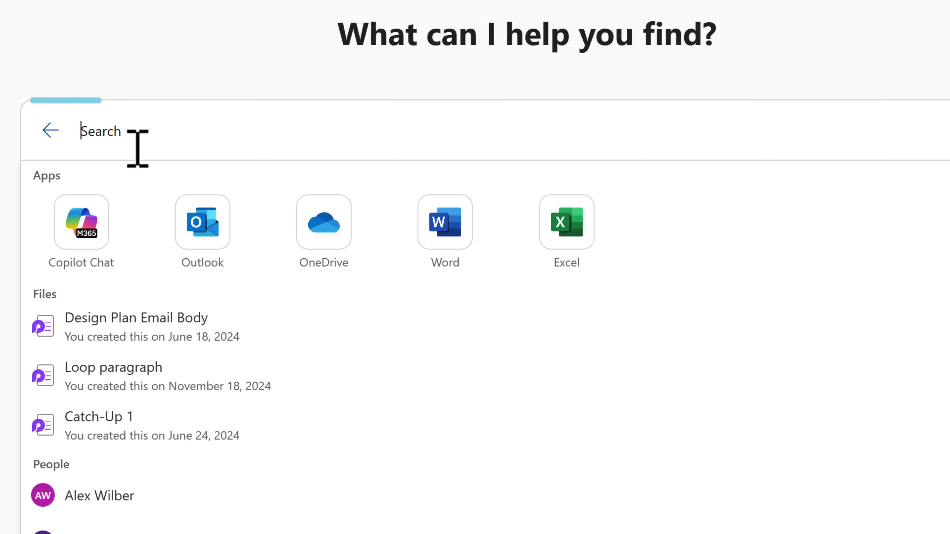
pyautogui.write('Proje')
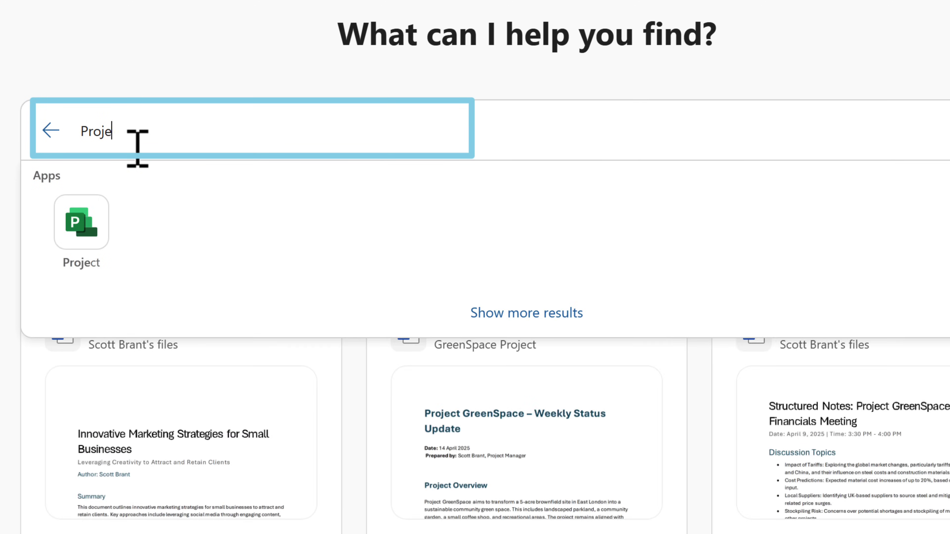
pyautogui.write('ct GreenSpa')
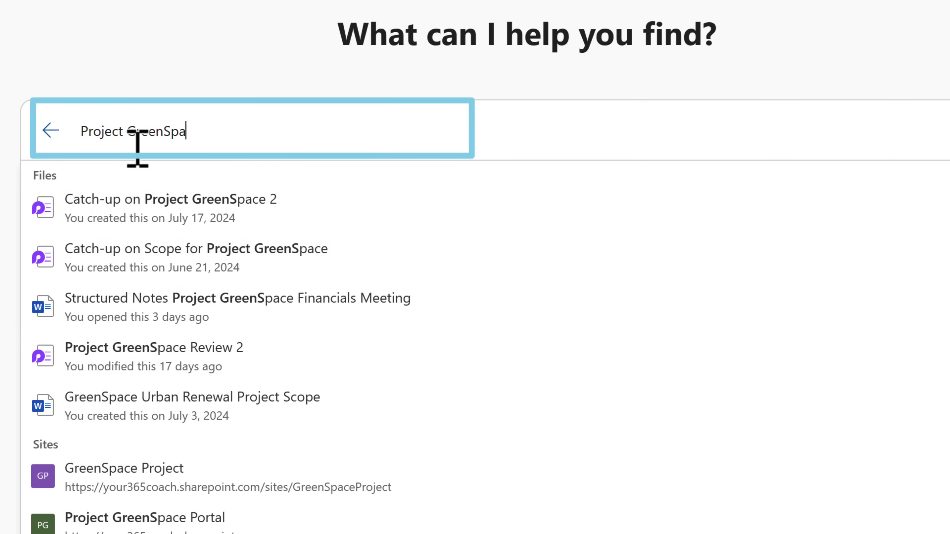
pyautogui.write('ce')
pyautogui.press('Return')
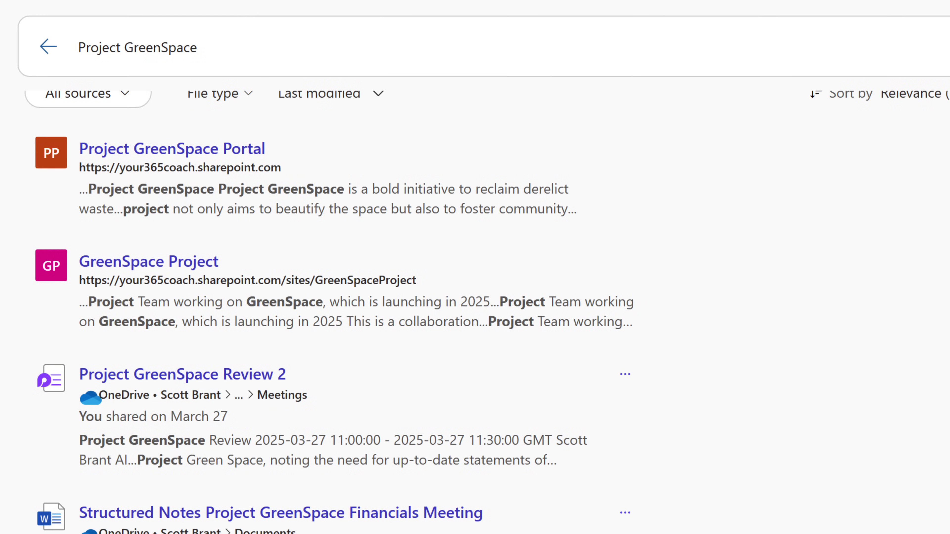
pyautogui.scroll(3, 475, 299)
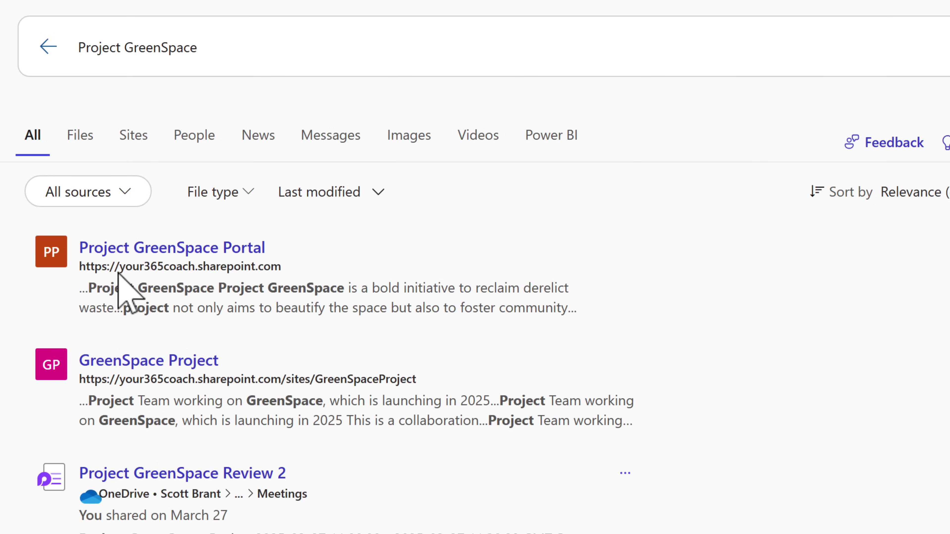
# Look through the File type and All sources filters without applying either
pyautogui.click(248, 193)
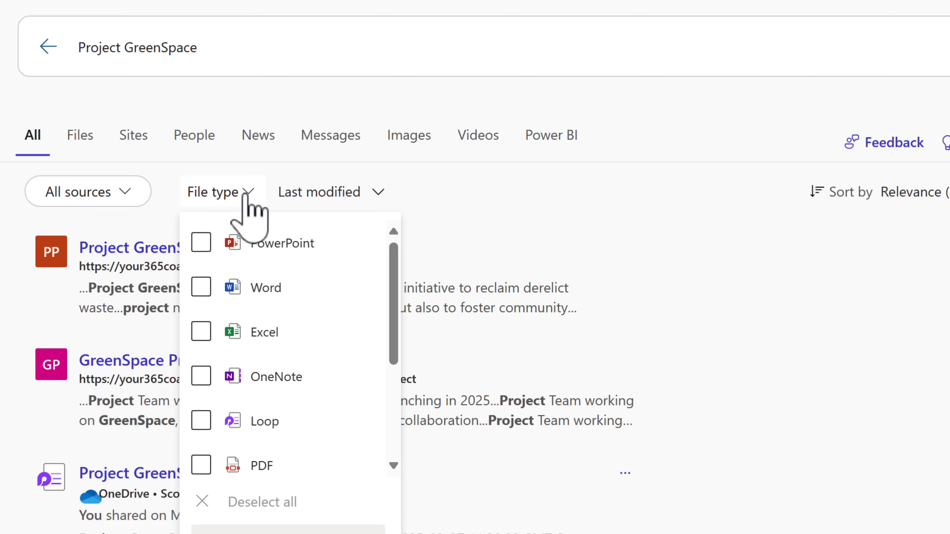
pyautogui.click(127, 193)
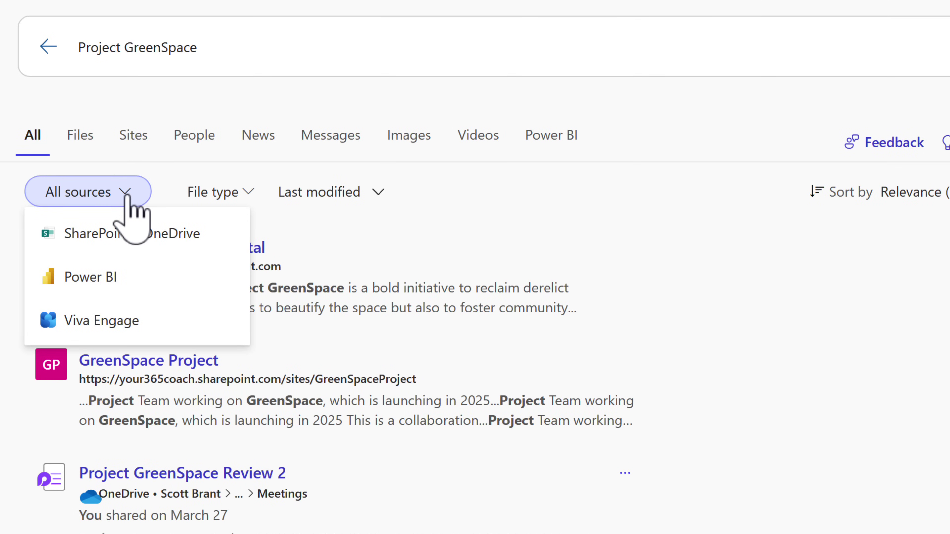
pyautogui.click(127, 194)
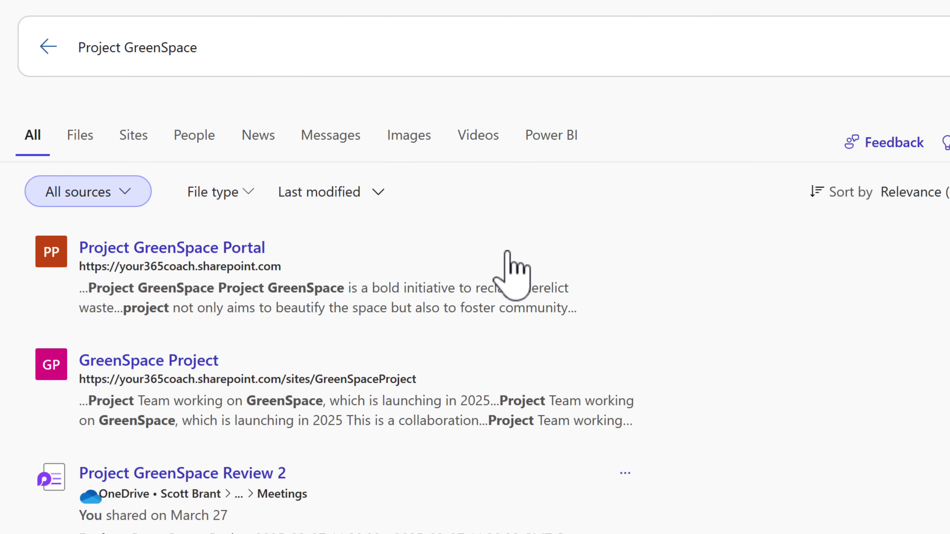
pyautogui.click(507, 280)
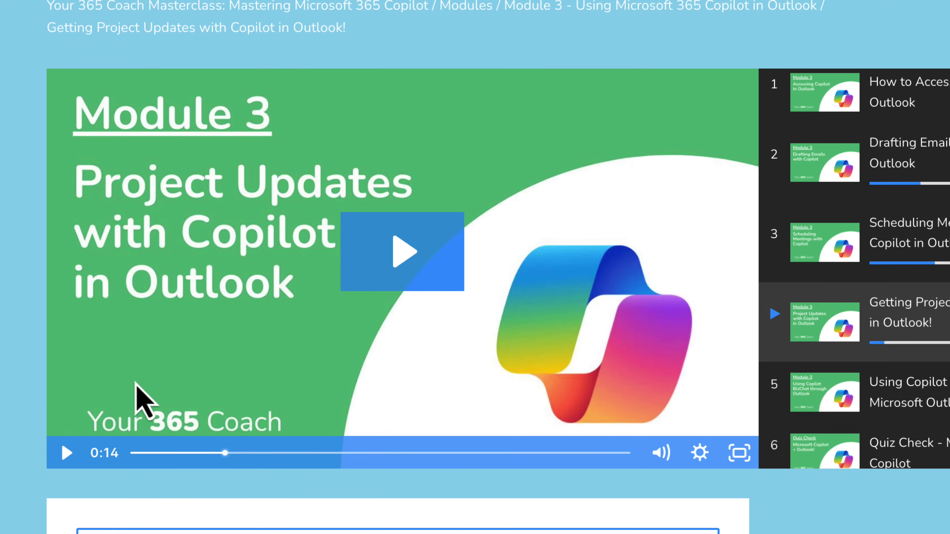
# Play the Module 3 video 'Getting Project Updates with Copilot in Outlook'
pyautogui.click(67, 454)
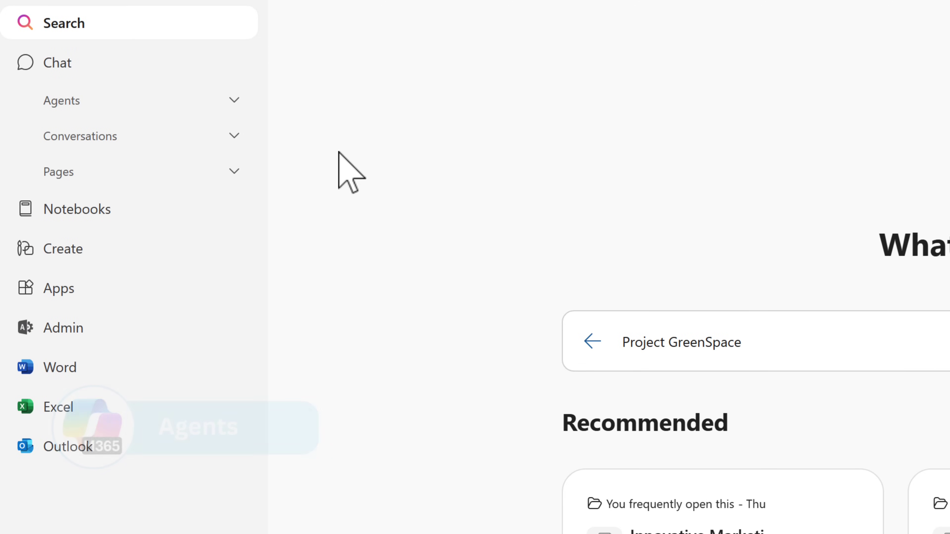
# Expand Agents, browse the Agent Store under All agents, and start Create agent
pyautogui.click(233, 100)
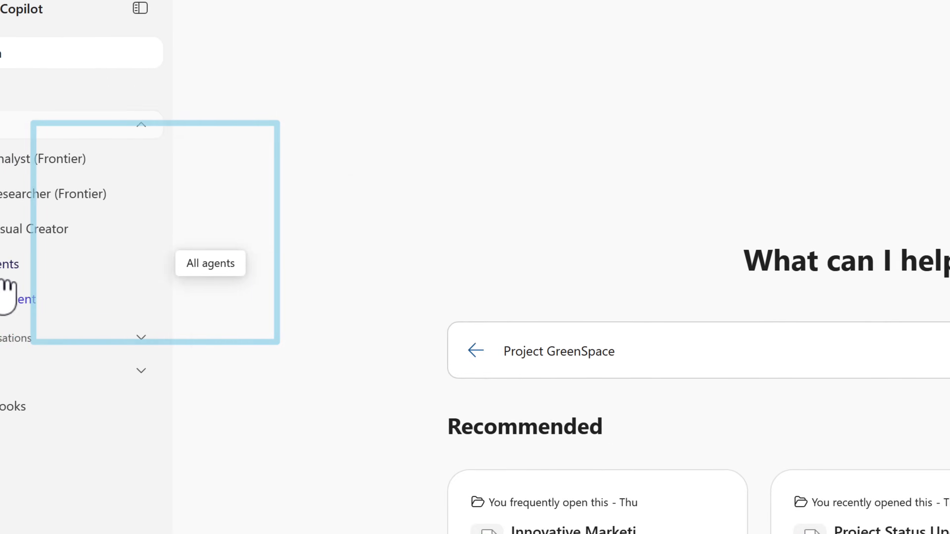
pyautogui.click(6, 280)
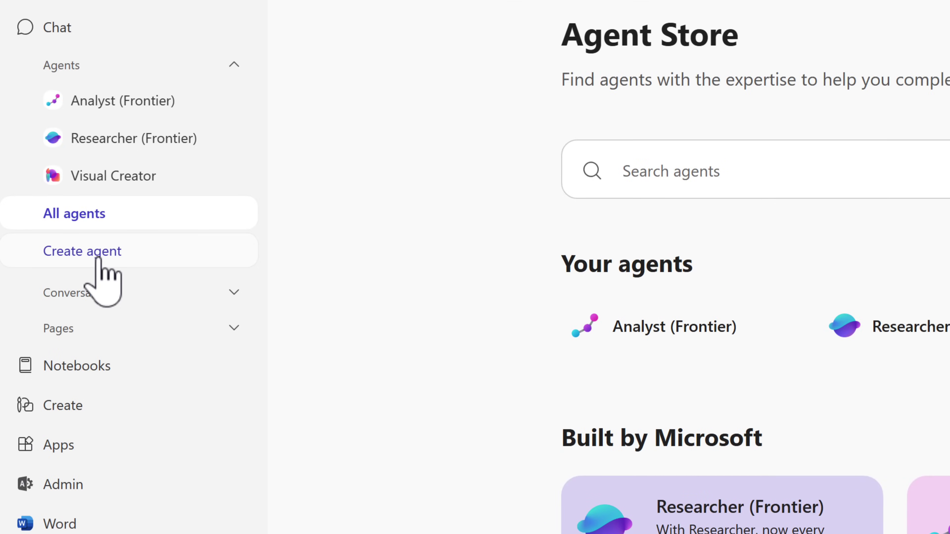
pyautogui.click(99, 255)
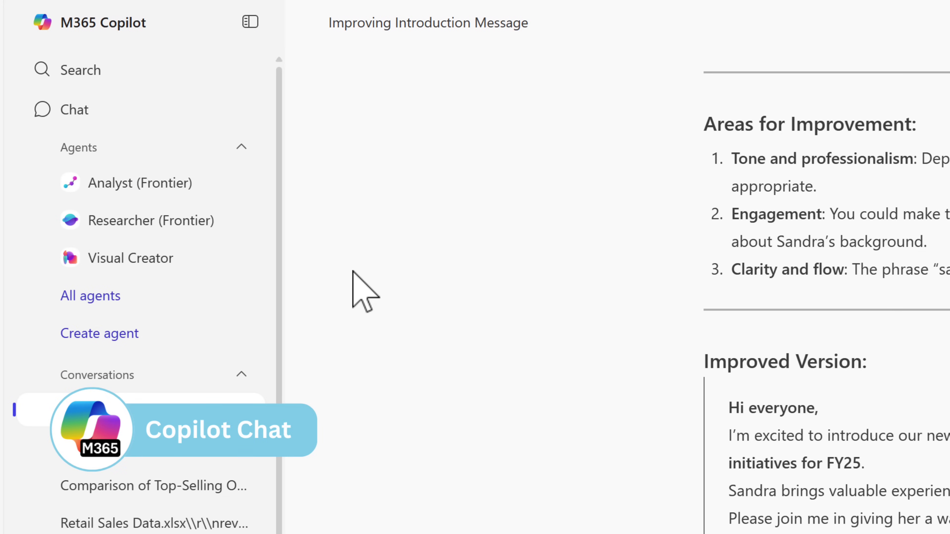
# Send the 'Come up with 3 ideas for products' prompt in a new chat, then switch to Work mode
pyautogui.click(108, 105)
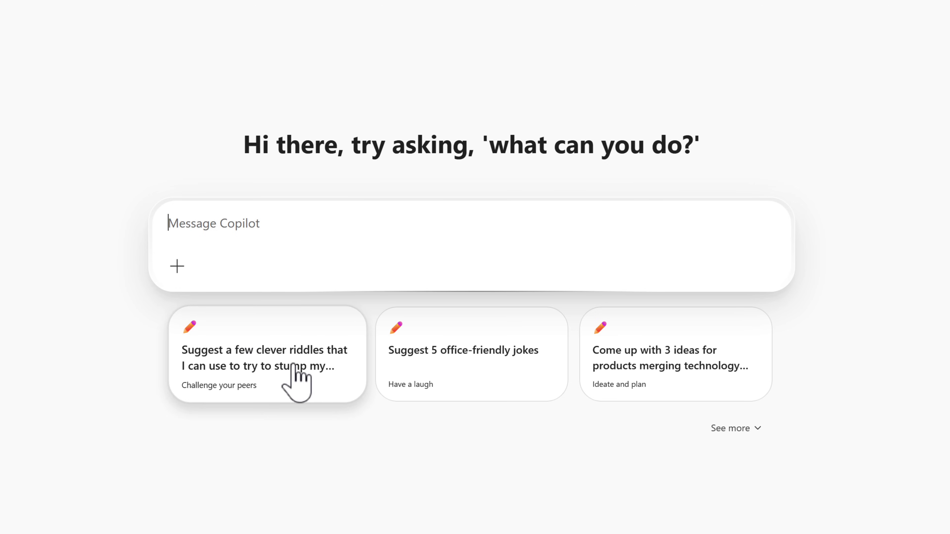
pyautogui.click(667, 371)
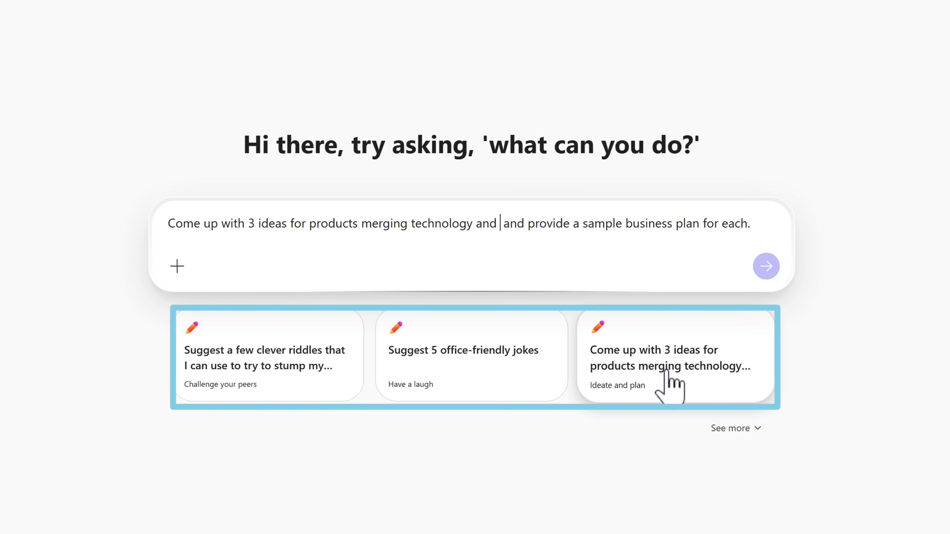
pyautogui.click(767, 266)
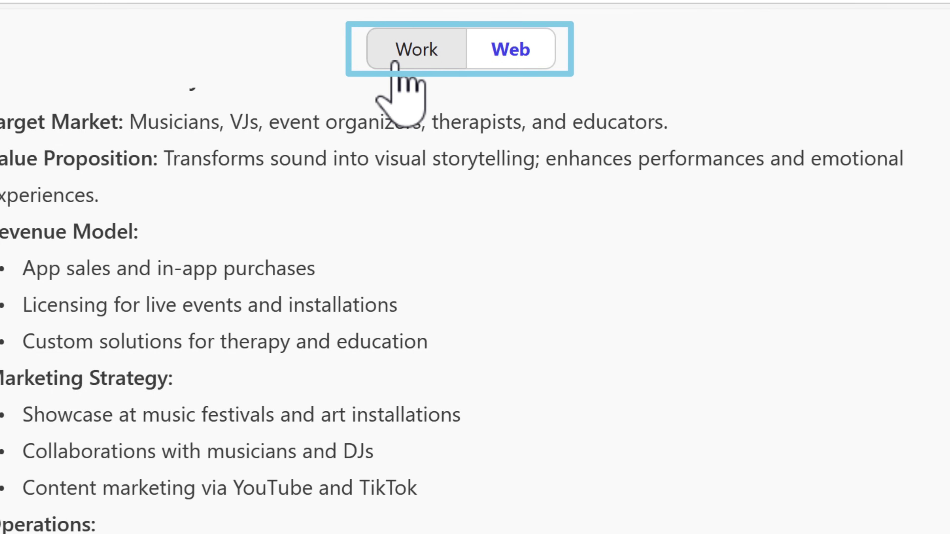
pyautogui.click(394, 64)
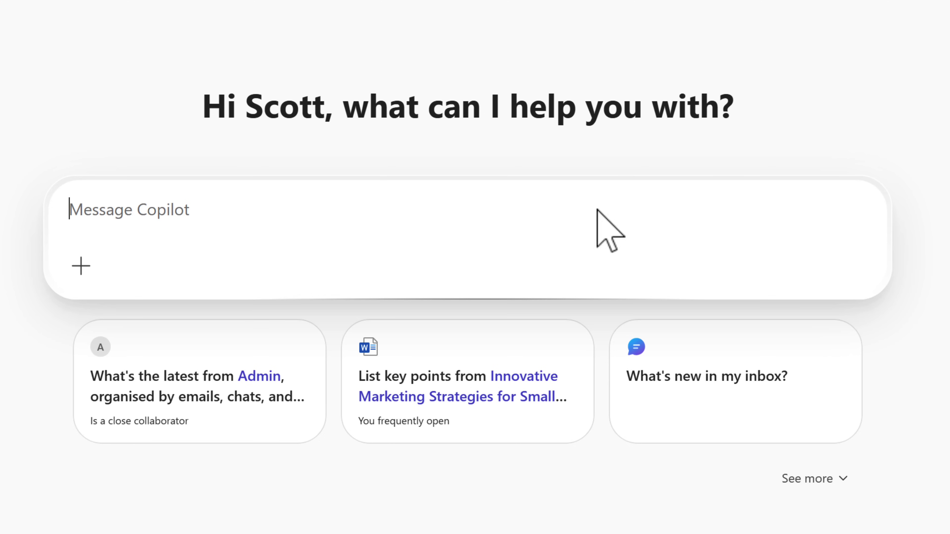
# Send the pasted email-summary prompt, then reopen the earlier product ideas conversation from Conversations
pyautogui.hotkey('ctrl', 'v')
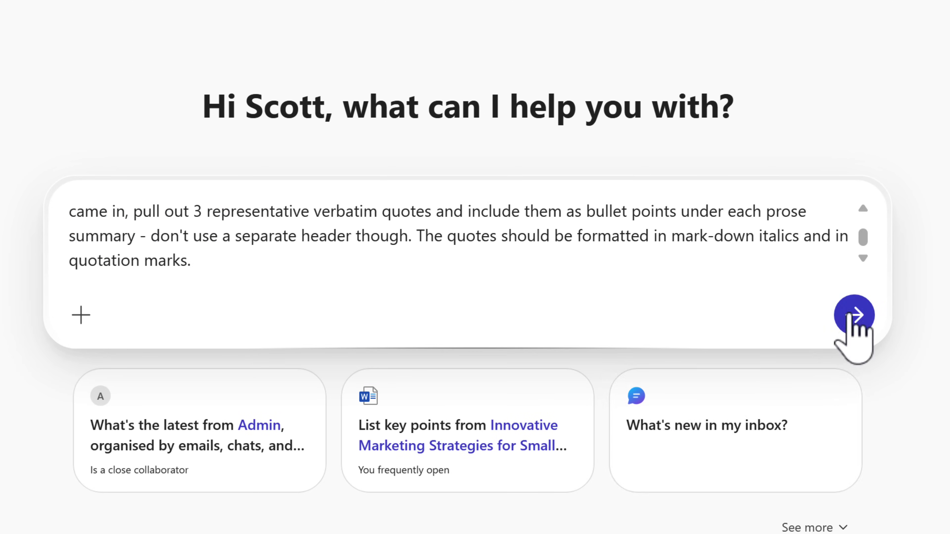
pyautogui.click(855, 315)
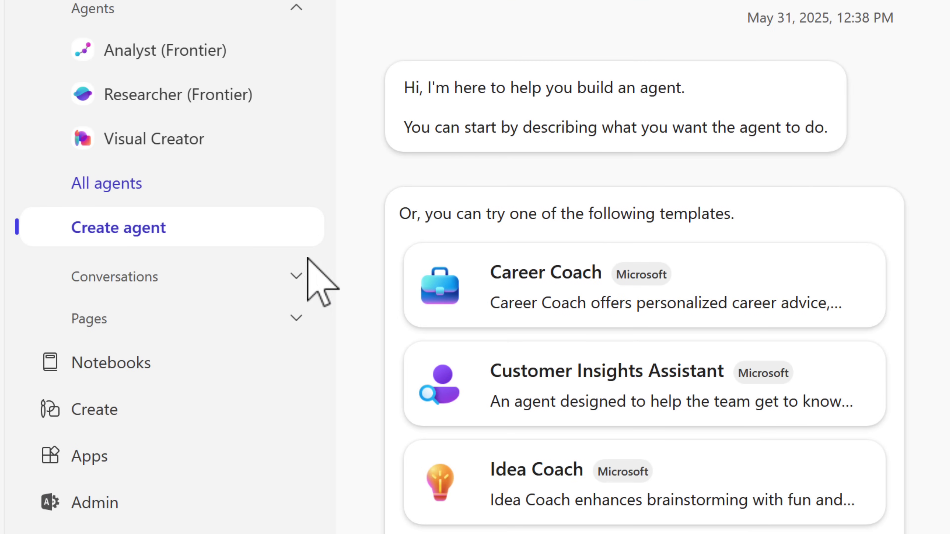
pyautogui.click(287, 277)
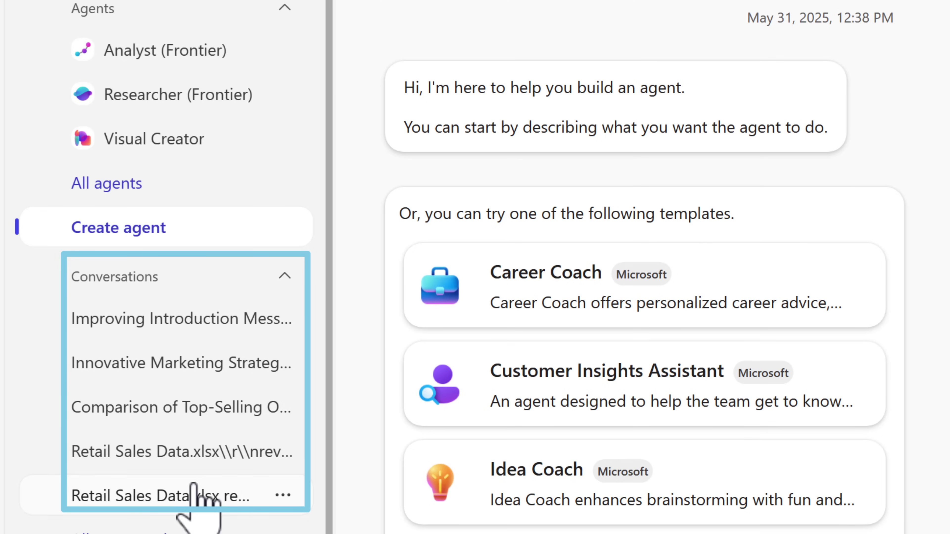
pyautogui.click(179, 321)
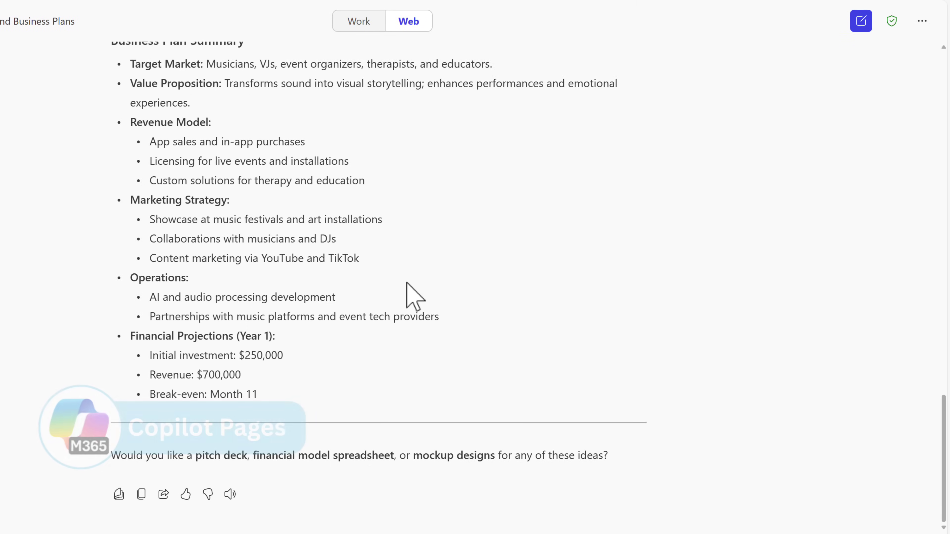
# Turn the tech-art business plan answer into a Page and review its text near 'Revenue Model:'
pyautogui.scroll(4, 399, 301)
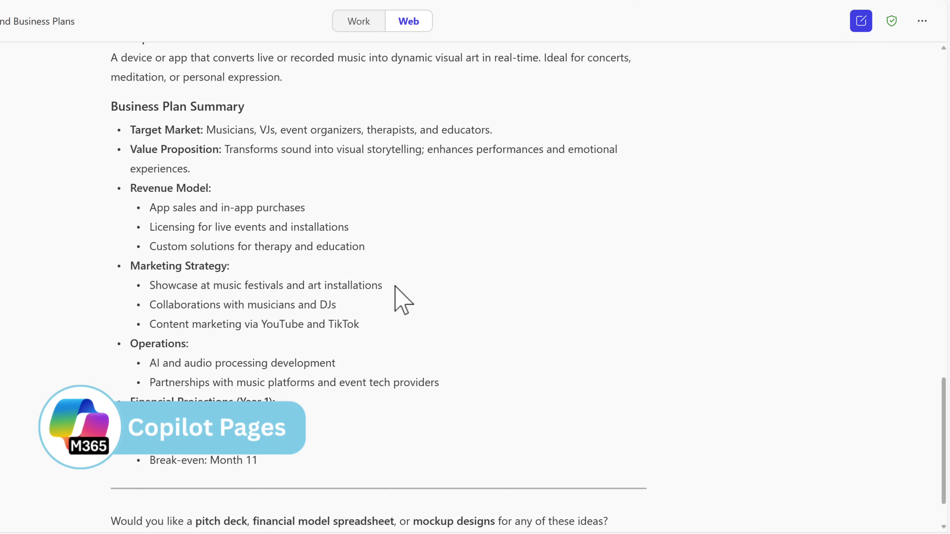
pyautogui.scroll(-4, 399, 301)
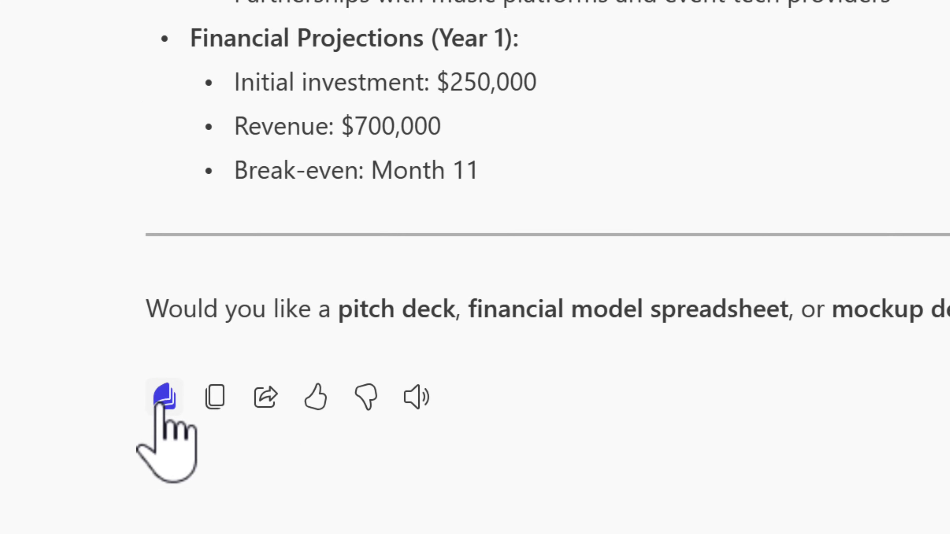
pyautogui.click(163, 402)
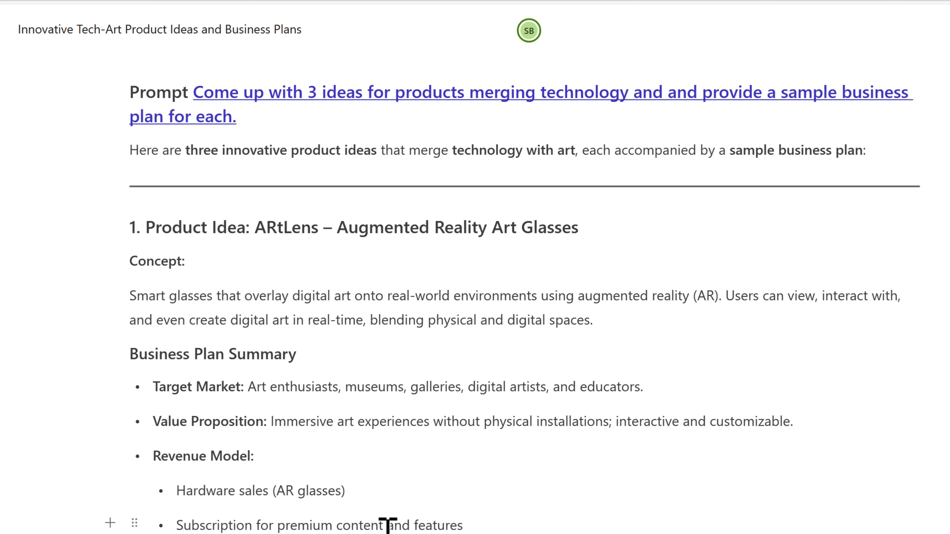
pyautogui.moveTo(394, 498); pyautogui.dragTo(343, 343)
pyautogui.click(417, 446)
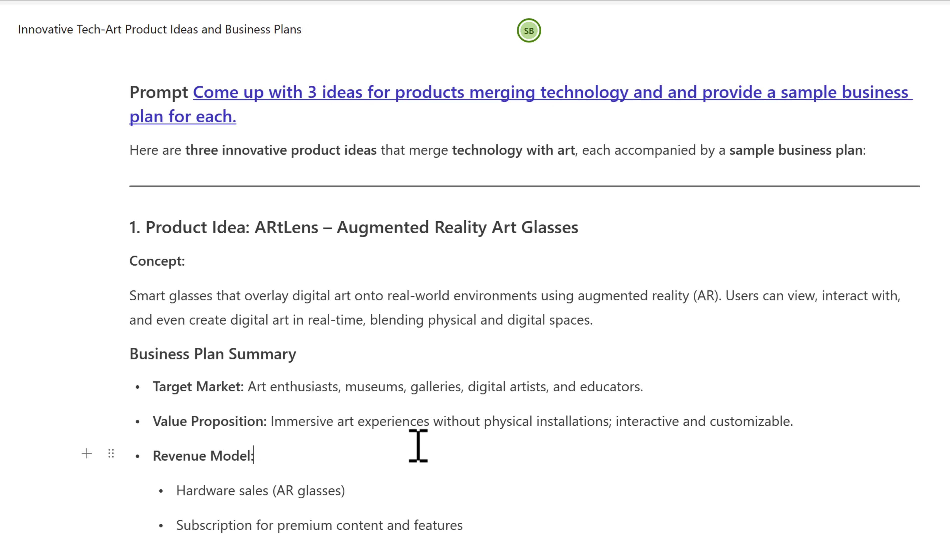
pyautogui.scroll(-10, 444, 377)
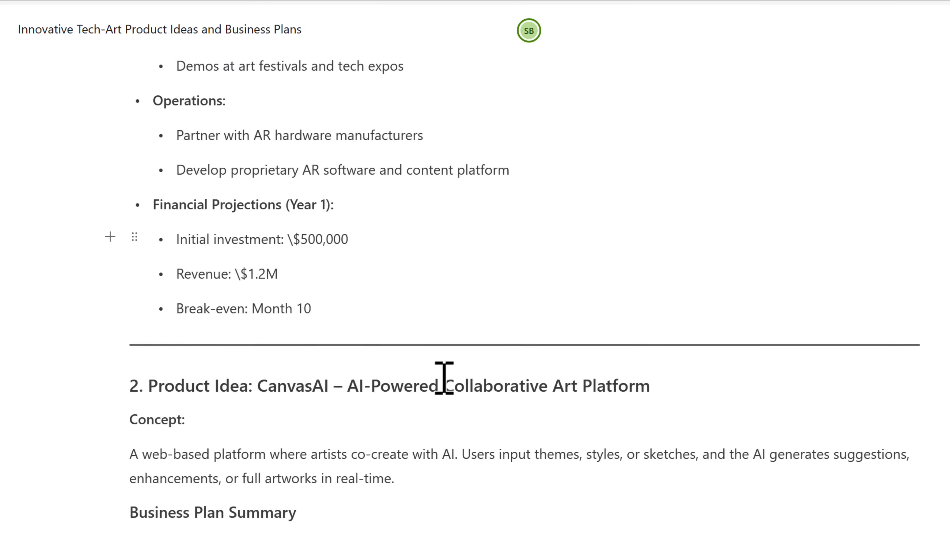
pyautogui.scroll(-5, 443, 378)
pyautogui.scroll(20, 443, 377)
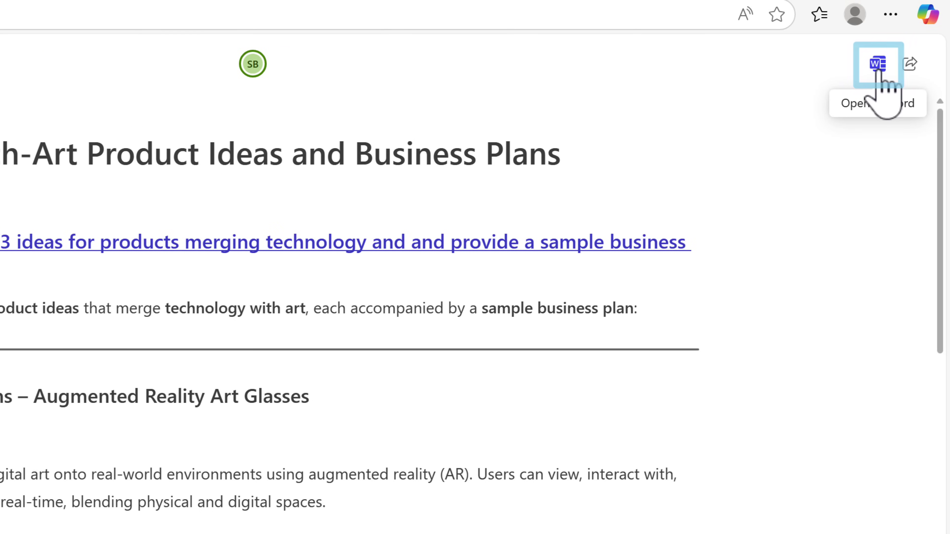
# Open the tech-art business plans Page as a Word draft, review it, and close the draft-ready dialog
pyautogui.click(878, 73)
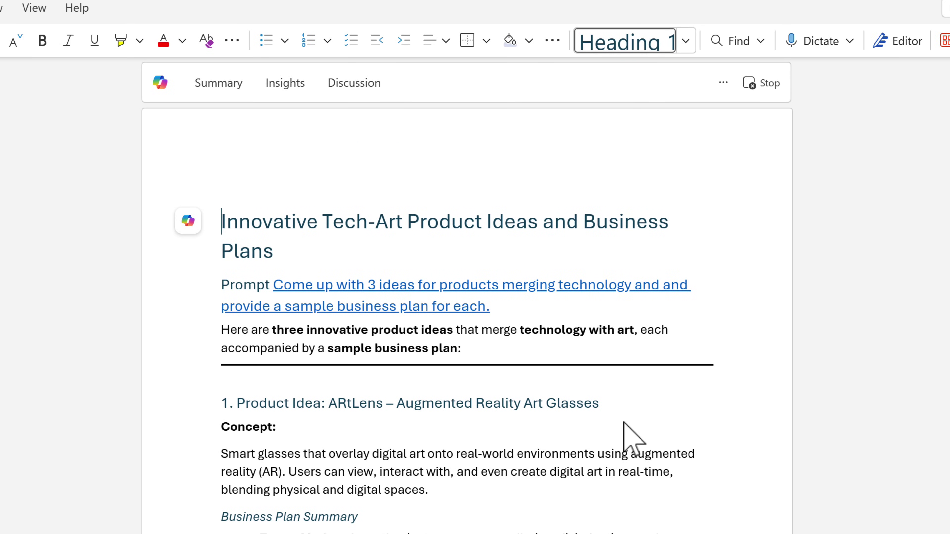
pyautogui.scroll(-2, 625, 423)
pyautogui.scroll(2, 626, 423)
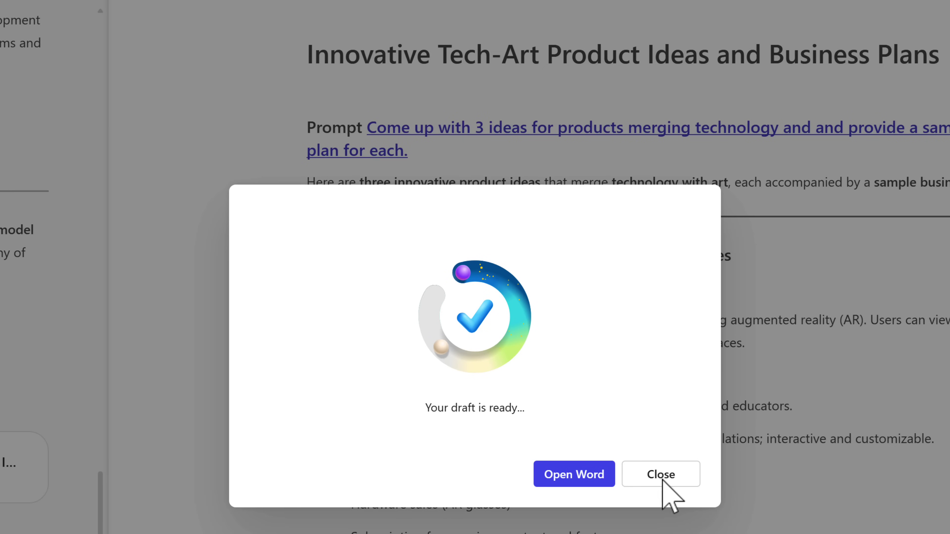
pyautogui.click(662, 476)
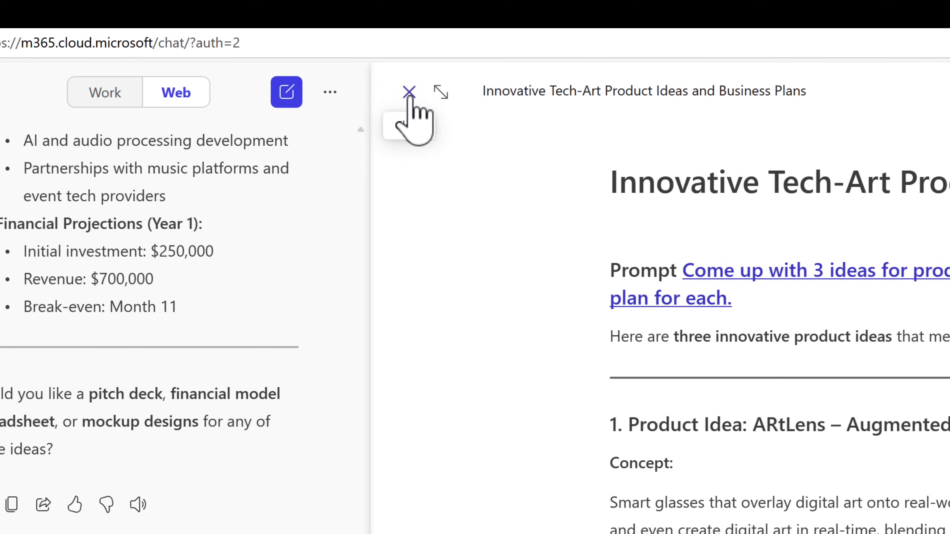
# Reopen 'Innovative Tech-Art Product Ideas and Business Plans' from the Pages list, then close it
pyautogui.click(409, 93)
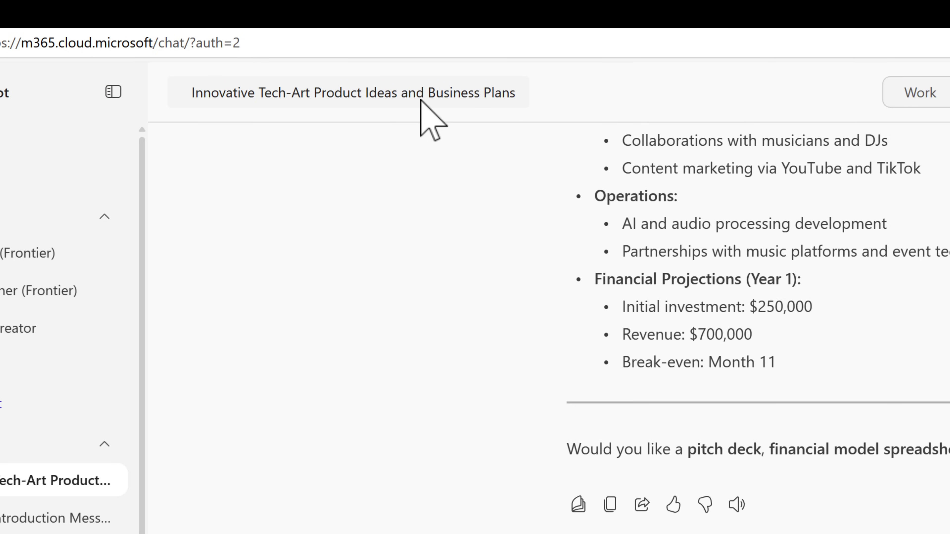
pyautogui.click(123, 339)
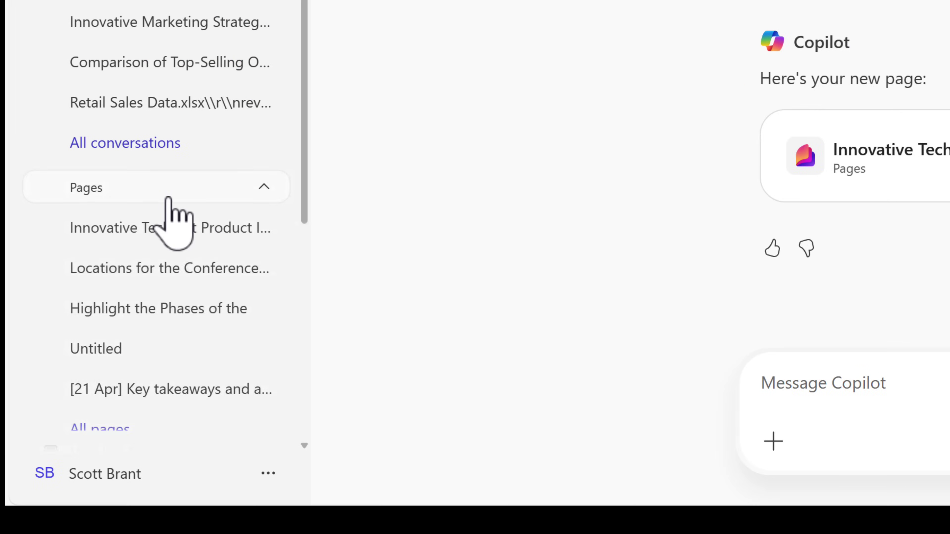
pyautogui.scroll(-3, 168, 209)
pyautogui.click(167, 80)
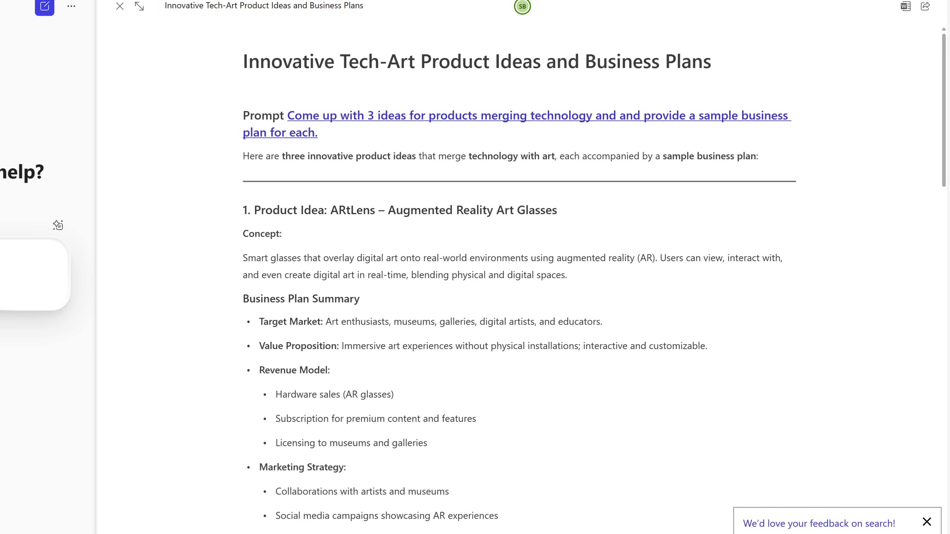
pyautogui.click(120, 7)
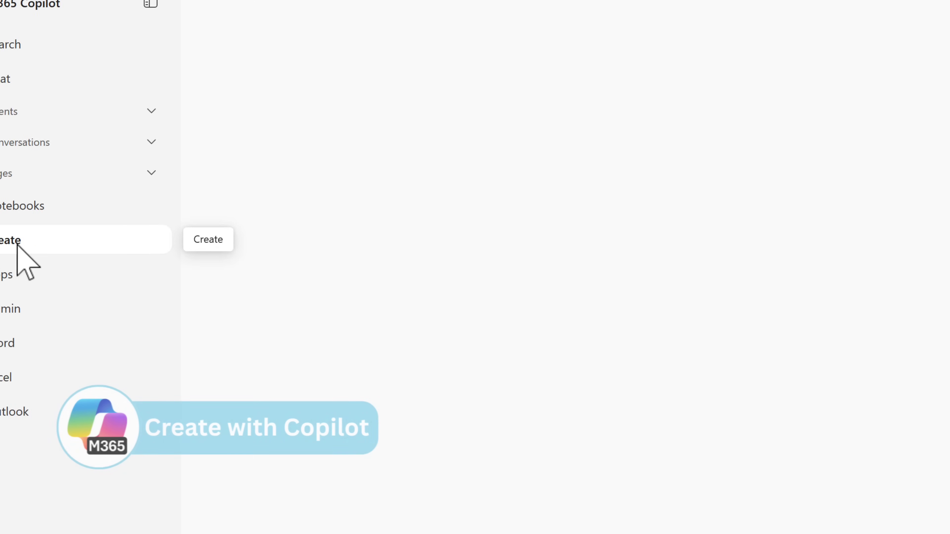
# Start a new poster design in Create and paste the Project GreenSpace launch description
pyautogui.click(17, 245)
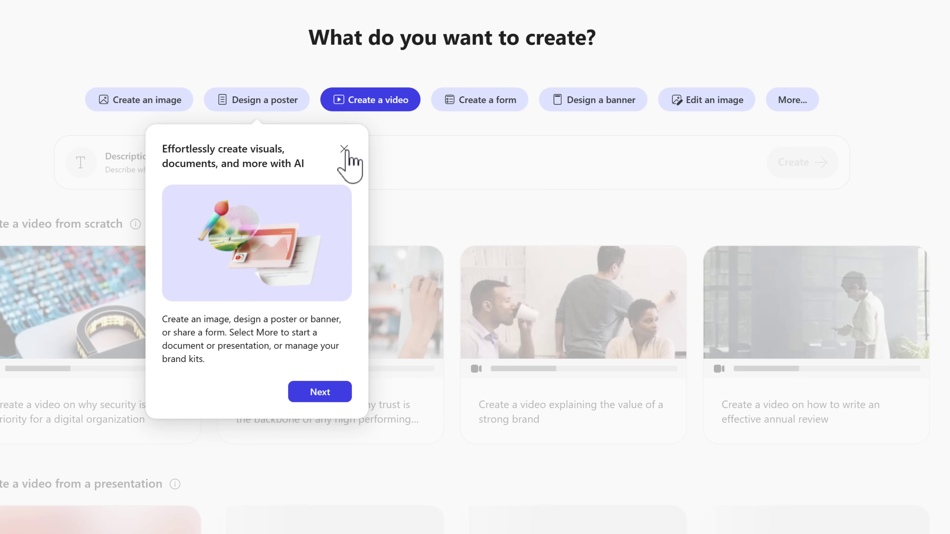
pyautogui.click(344, 149)
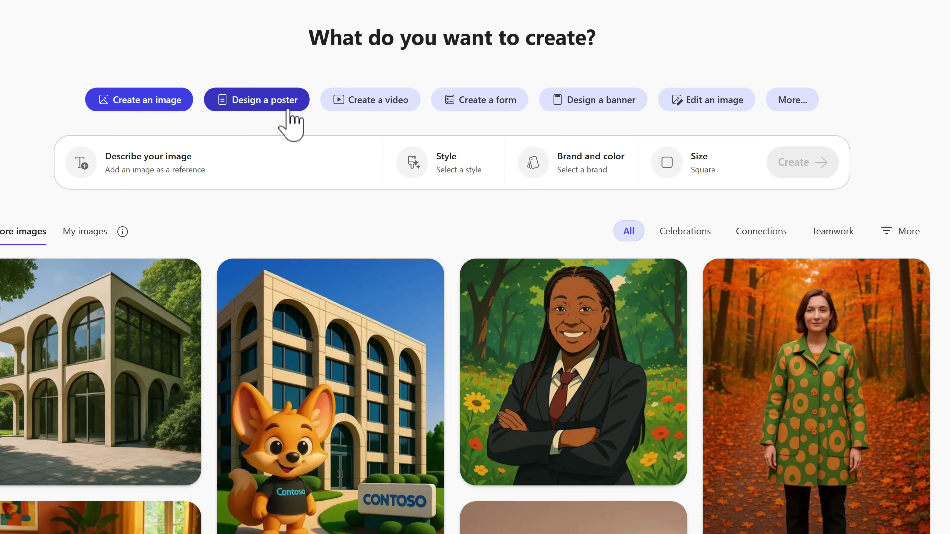
pyautogui.click(288, 110)
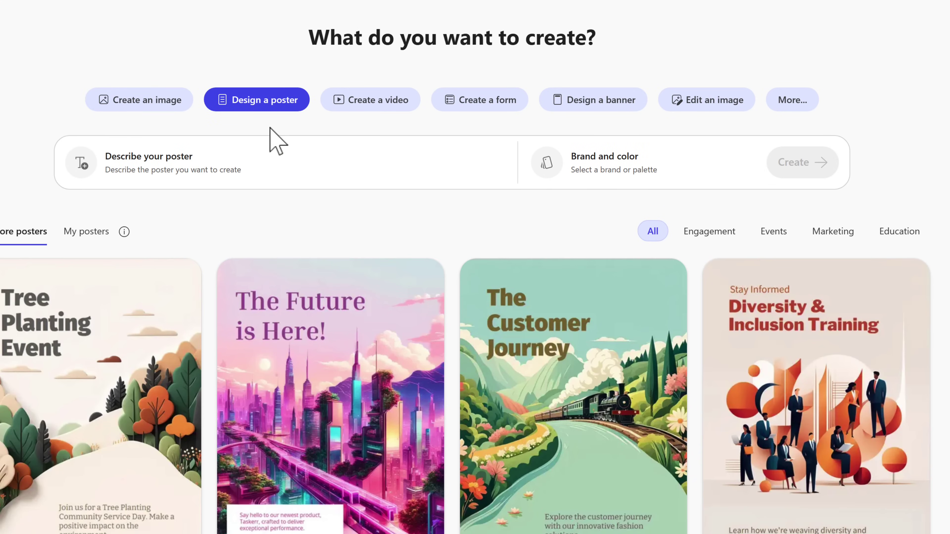
pyautogui.click(194, 175)
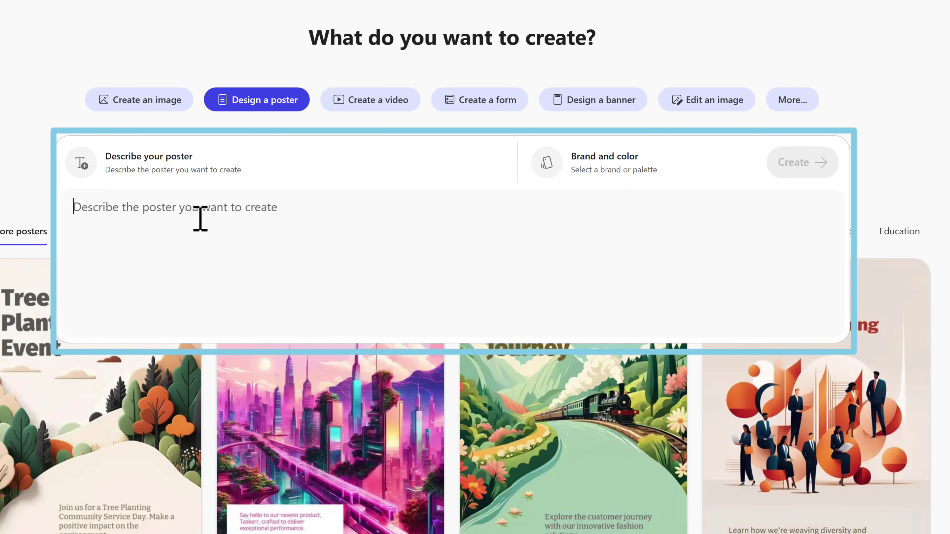
pyautogui.write('Create a Poster for the Launch of the Community Initiative for Project GreenSpace, a Project which is transforming a brownfield site in London, into a Green Space for the Community. Include that the Launch is happening on the 1st June 2025 and provide a header of "Transforming the Heart of London for the Community"')
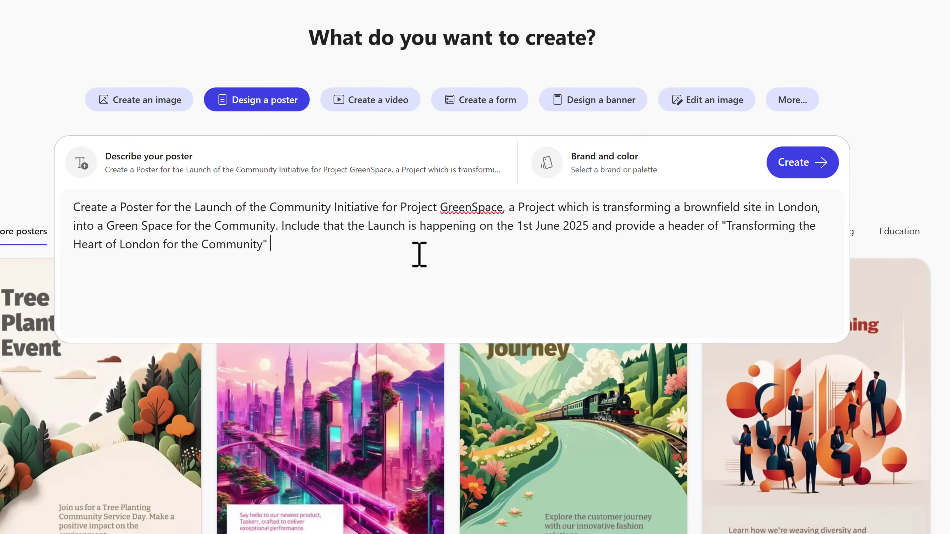
# Apply the white, grey, green and violet palette to generate the four posters
pyautogui.click(602, 165)
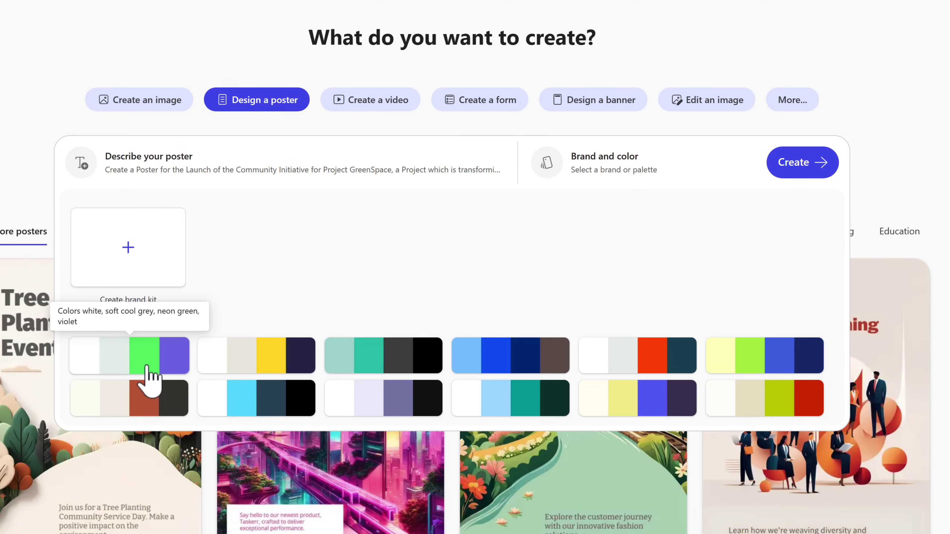
pyautogui.click(106, 359)
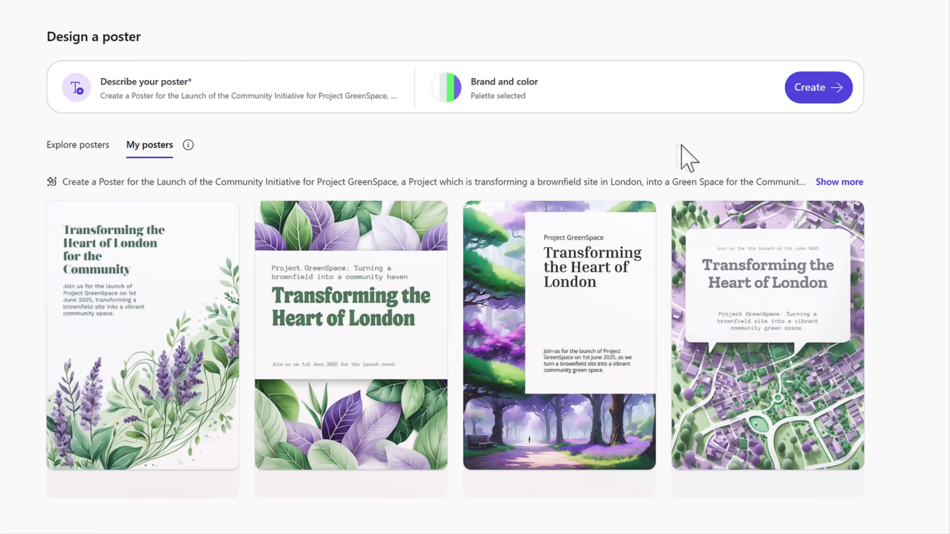
pyautogui.moveTo(130, 259)
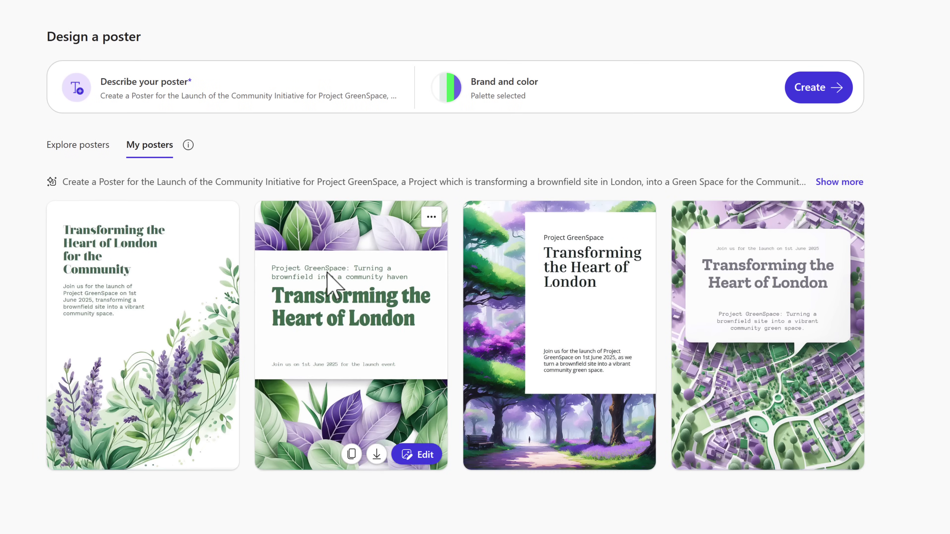
pyautogui.moveTo(547, 286)
pyautogui.moveTo(725, 286)
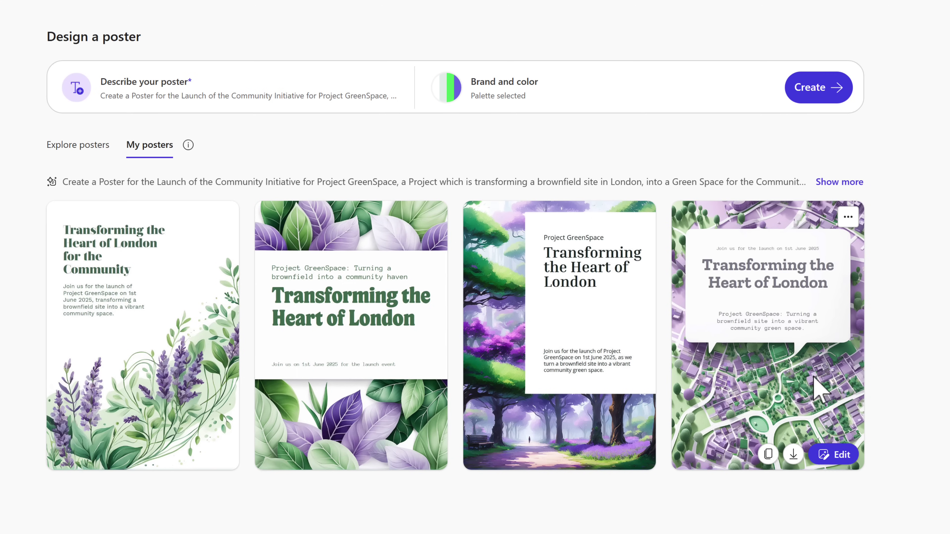
# Download the fourth, stylized London map poster as a JPEG
pyautogui.click(793, 455)
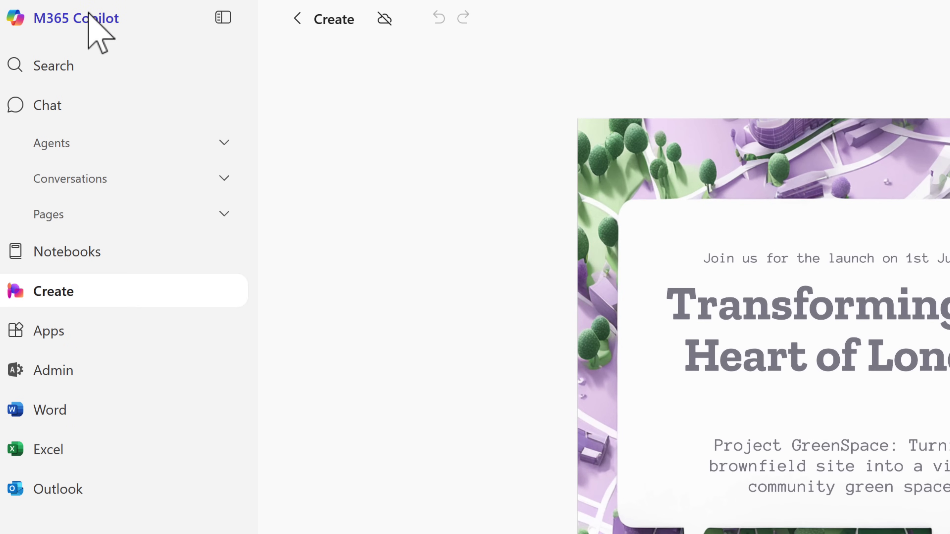
# Go back from the poster editor to the M365 Copilot chat home
pyautogui.click(87, 18)
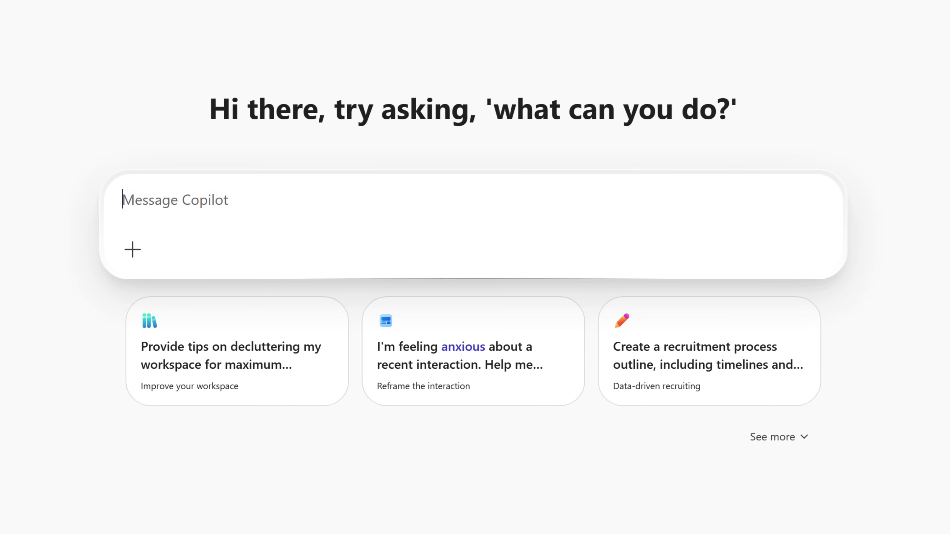